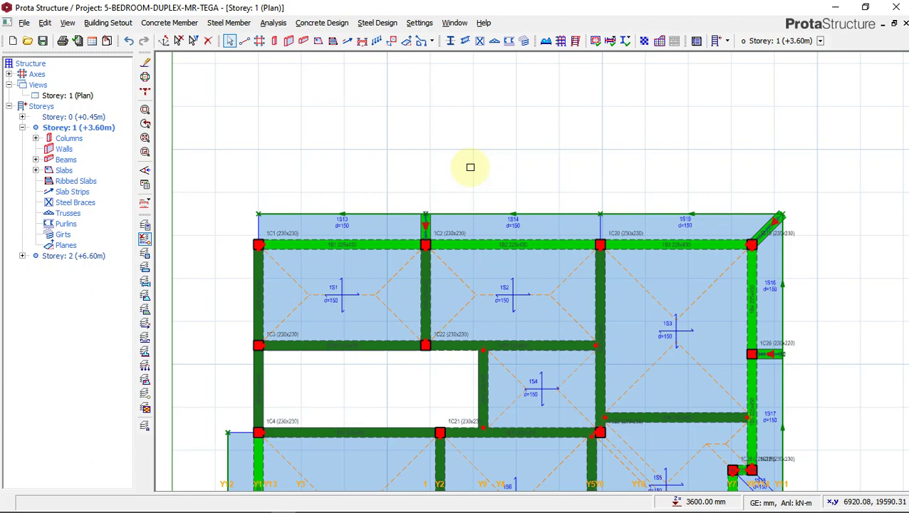
- Look through the Analysis and Concrete Design menus without choosing anything
{"action": "left_click", "coordinate": [272, 24]}
{"action": "left_click", "coordinate": [321, 23]}
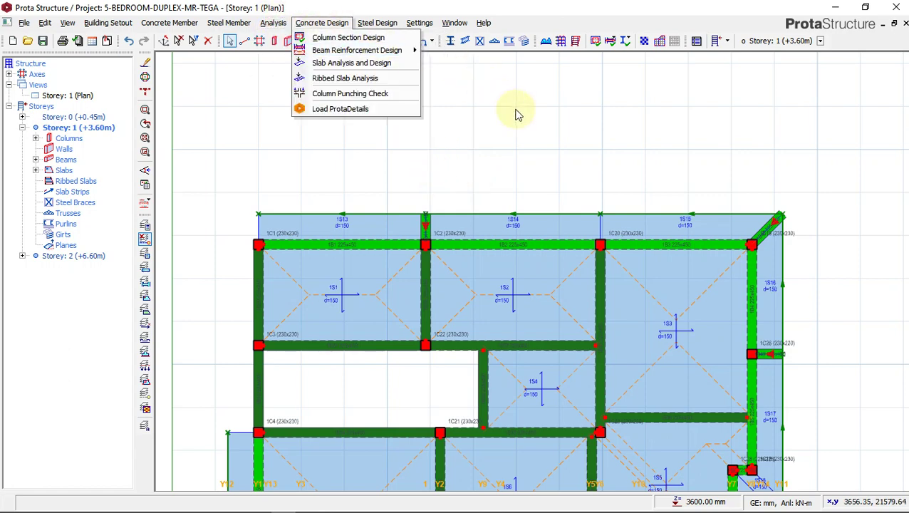
{"action": "left_click", "coordinate": [513, 118]}
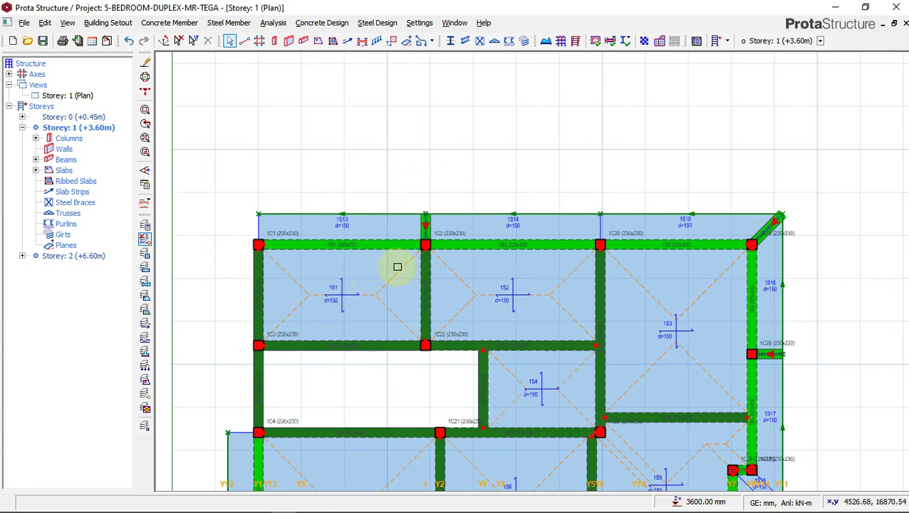
{"action": "mouse_move", "coordinate": [423, 311]}
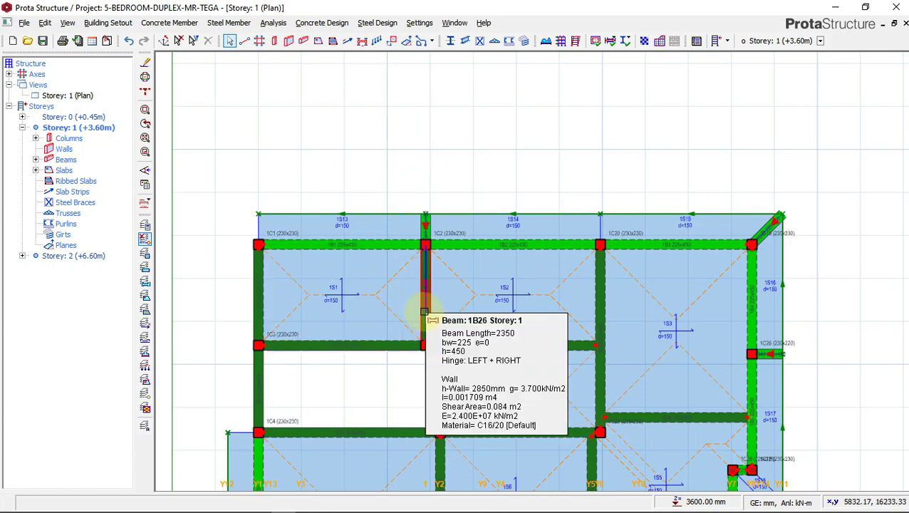
{"action": "scroll", "coordinate": [360, 175], "scroll_direction": "down", "scroll_amount": 1}
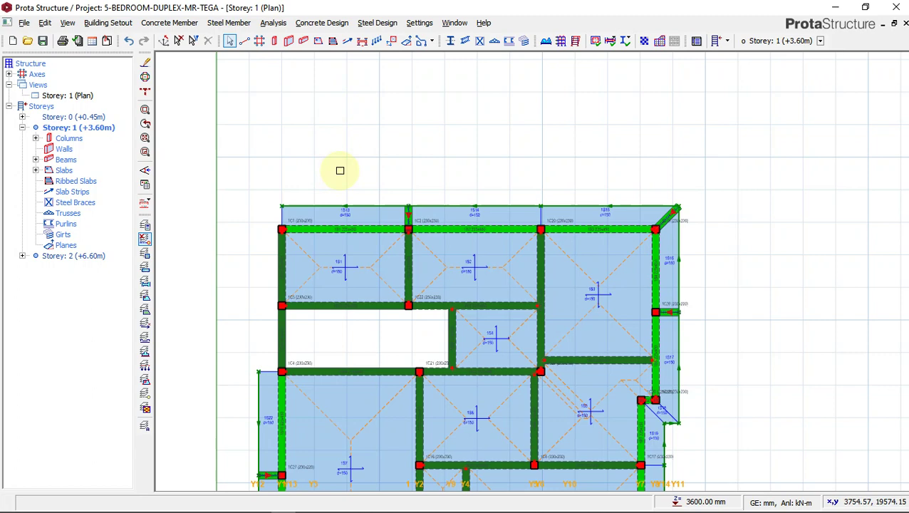
- Start the Slab Strip tool for analytical strip X1 in the X direction
{"action": "left_click", "coordinate": [347, 40]}
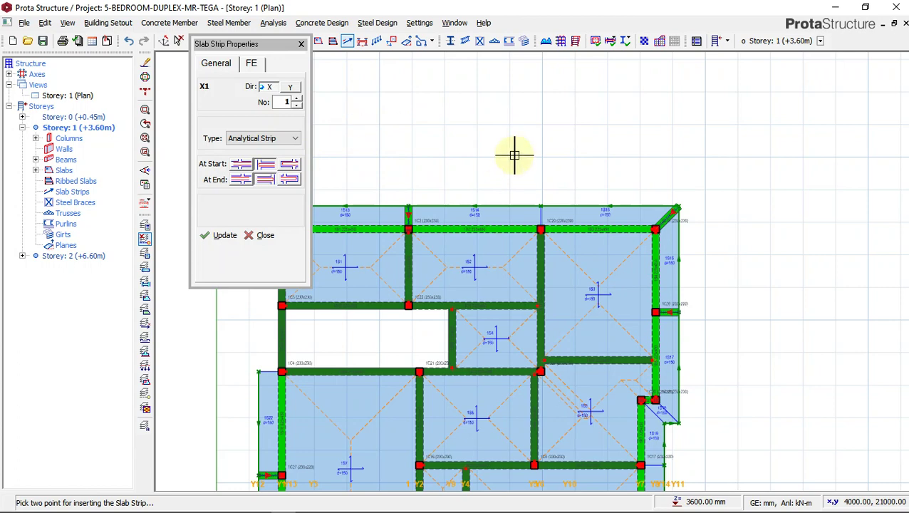
{"action": "scroll", "coordinate": [736, 173], "scroll_direction": "down", "scroll_amount": 1}
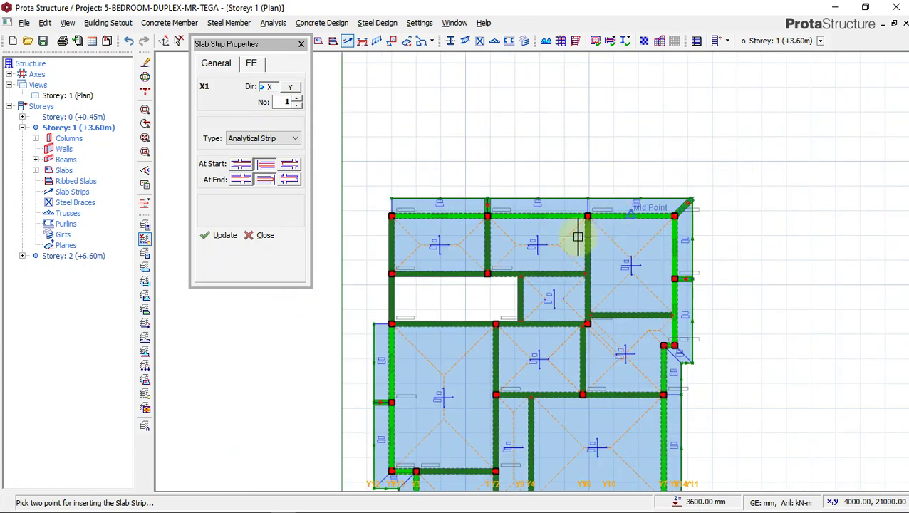
{"action": "scroll", "coordinate": [471, 241], "scroll_direction": "up", "scroll_amount": 1}
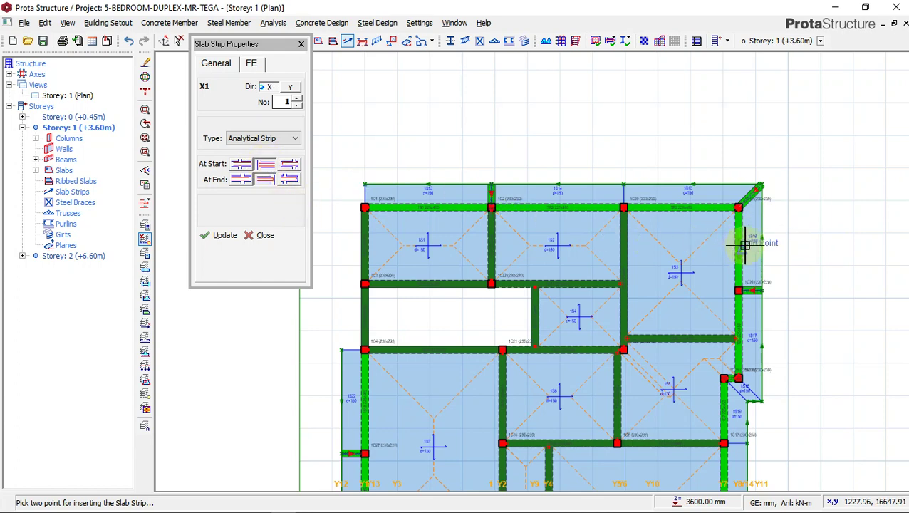
- Draw cantilever-ended strip X1 from the left beam midpoint to the right edge across 1S1–1S3
{"action": "left_click", "coordinate": [288, 180]}
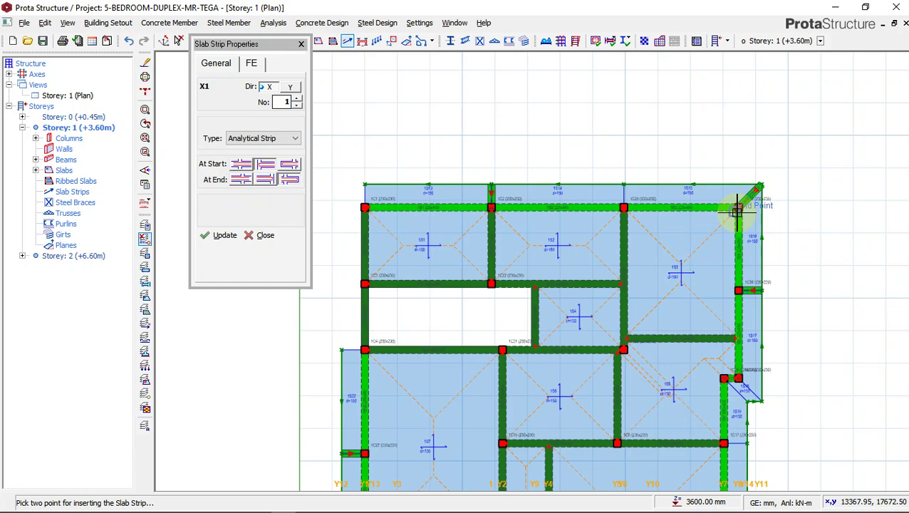
{"action": "scroll", "coordinate": [353, 233], "scroll_direction": "up", "scroll_amount": 3}
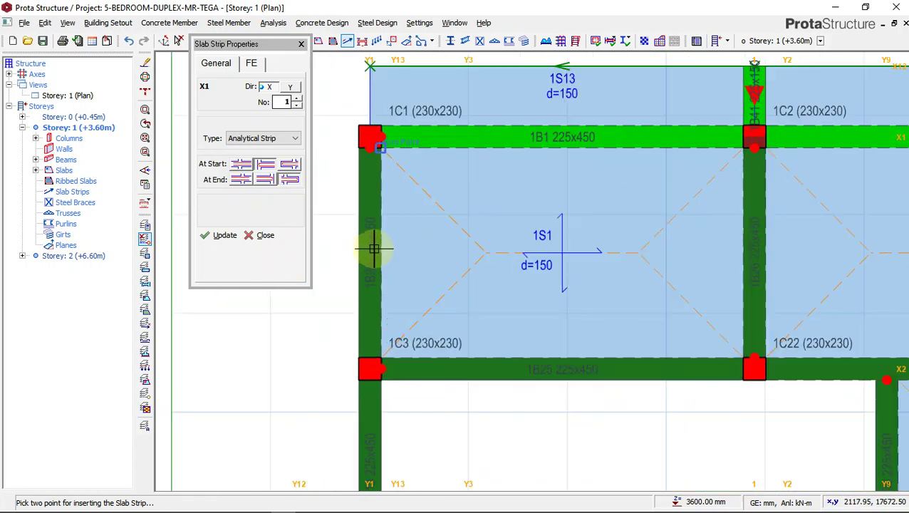
{"action": "left_click", "coordinate": [356, 255]}
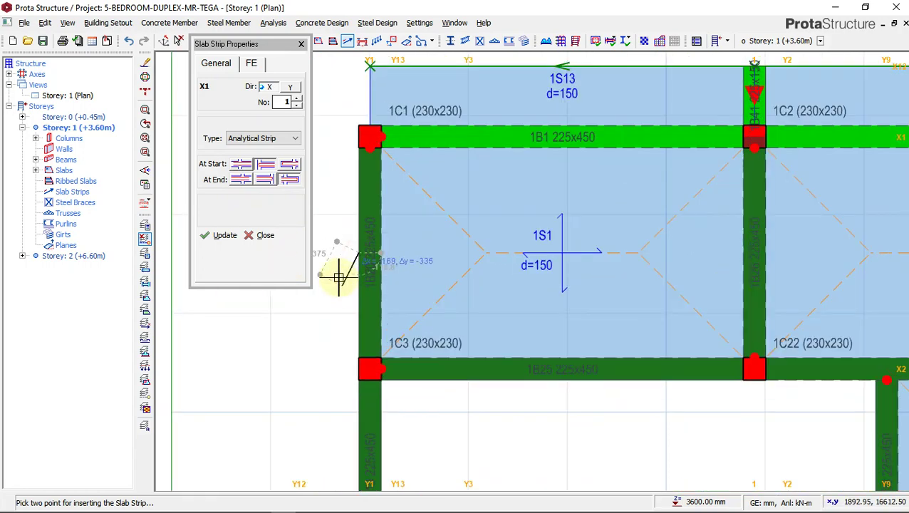
{"action": "scroll", "coordinate": [340, 256], "scroll_direction": "down", "scroll_amount": 5}
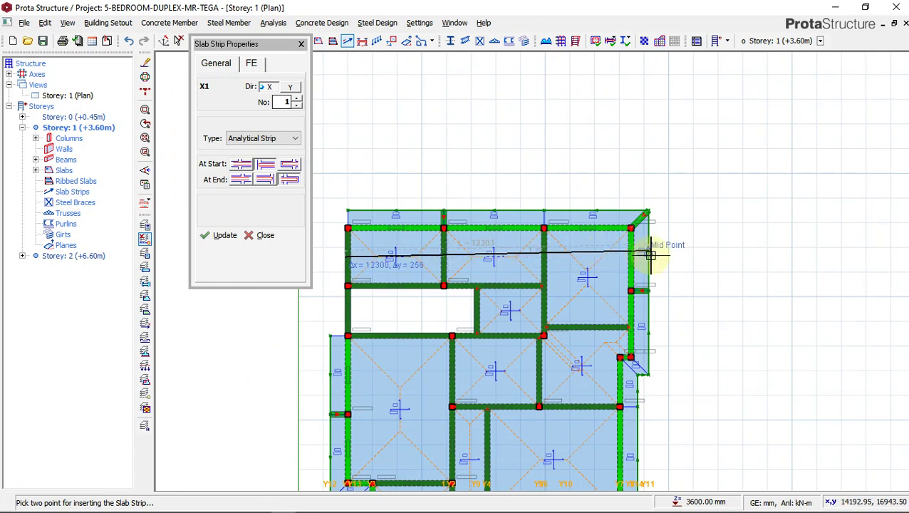
{"action": "scroll", "coordinate": [654, 257], "scroll_direction": "up", "scroll_amount": 2}
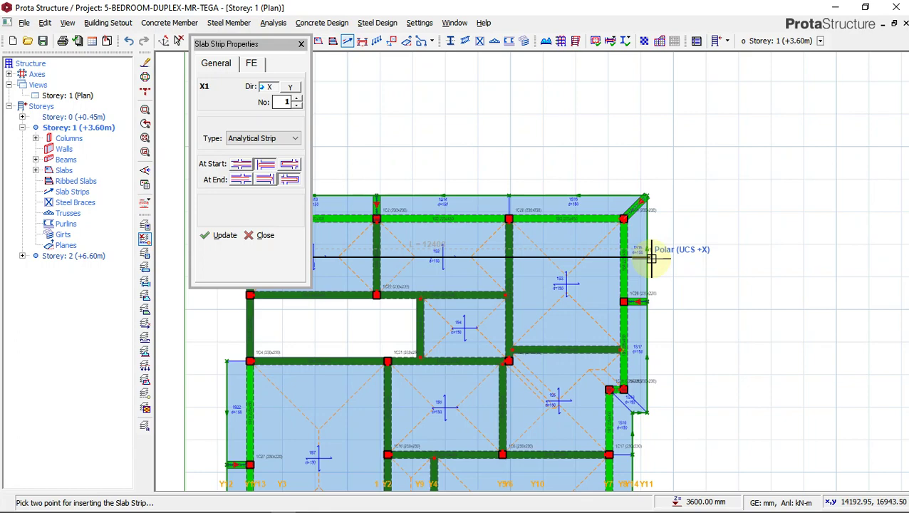
{"action": "left_click", "coordinate": [649, 258]}
{"action": "scroll", "coordinate": [573, 260], "scroll_direction": "up", "scroll_amount": 2}
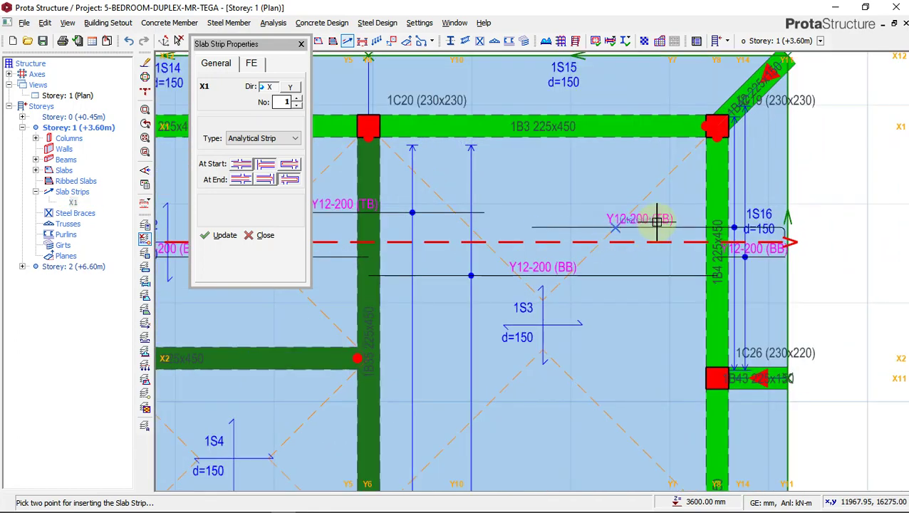
{"action": "scroll", "coordinate": [847, 237], "scroll_direction": "down", "scroll_amount": 2}
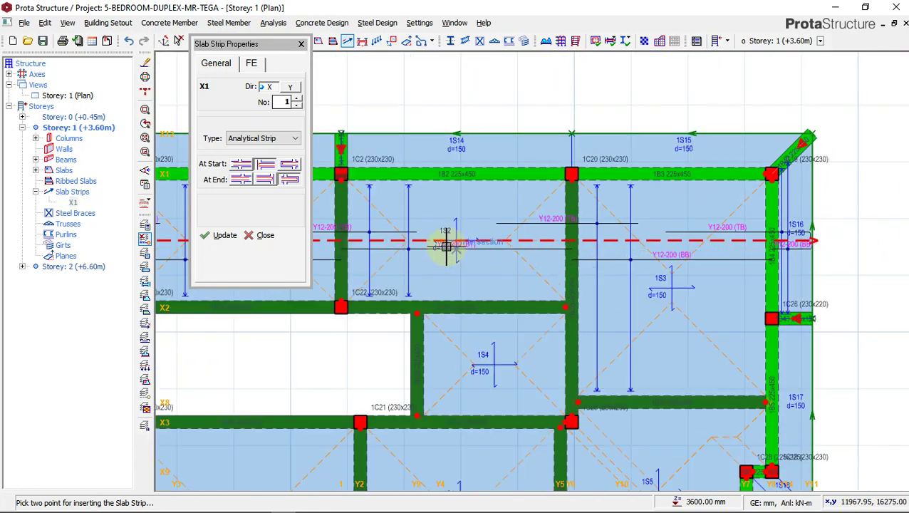
{"action": "scroll", "coordinate": [447, 246], "scroll_direction": "up", "scroll_amount": 3}
{"action": "scroll", "coordinate": [777, 210], "scroll_direction": "down", "scroll_amount": 2}
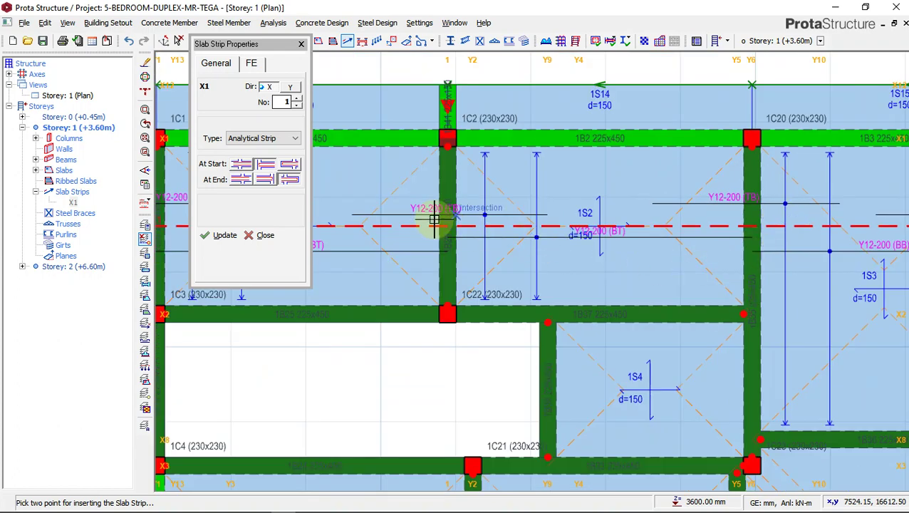
{"action": "scroll", "coordinate": [433, 219], "scroll_direction": "up", "scroll_amount": 3}
{"action": "scroll", "coordinate": [753, 205], "scroll_direction": "down", "scroll_amount": 4}
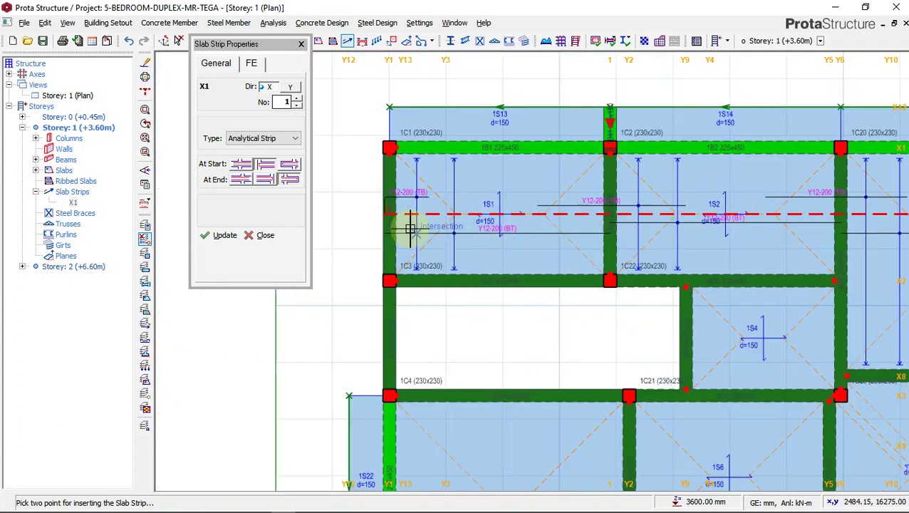
{"action": "scroll", "coordinate": [410, 228], "scroll_direction": "up", "scroll_amount": 2}
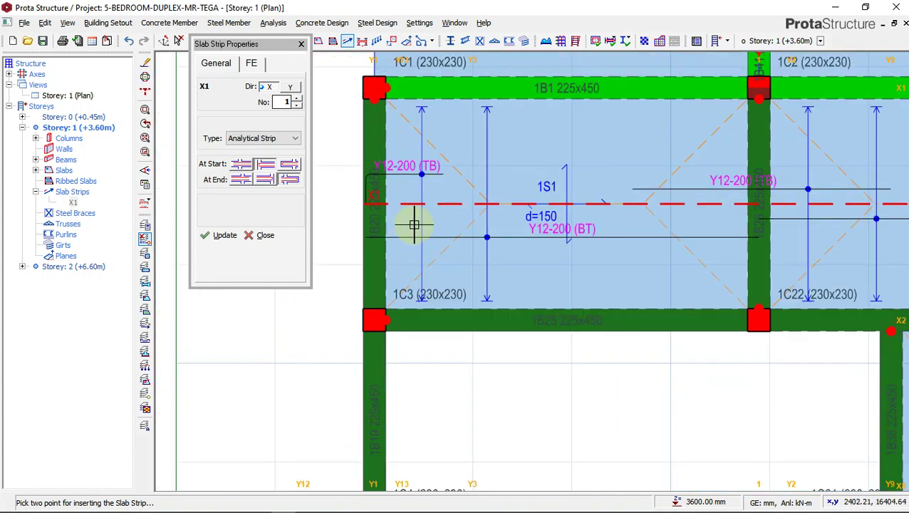
{"action": "scroll", "coordinate": [414, 225], "scroll_direction": "down", "scroll_amount": 4}
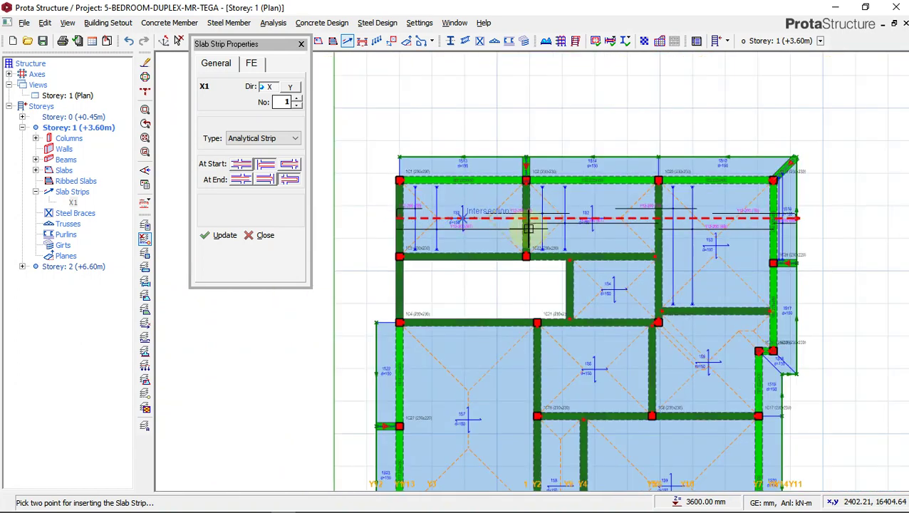
{"action": "scroll", "coordinate": [499, 212], "scroll_direction": "up", "scroll_amount": 2}
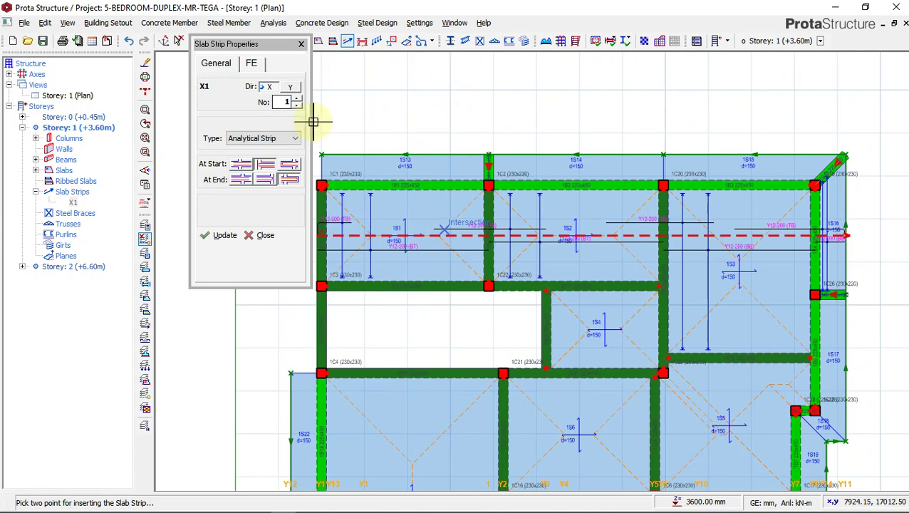
{"action": "left_click", "coordinate": [289, 86]}
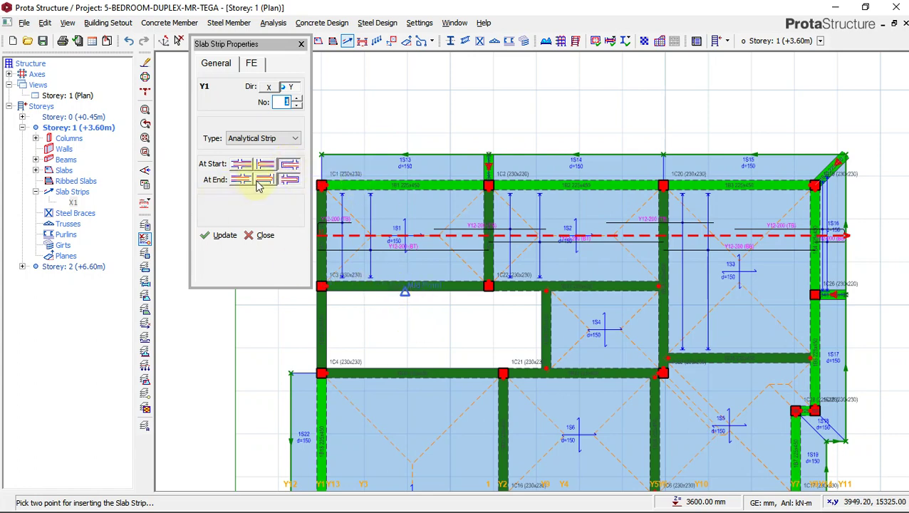
{"action": "left_click", "coordinate": [403, 154]}
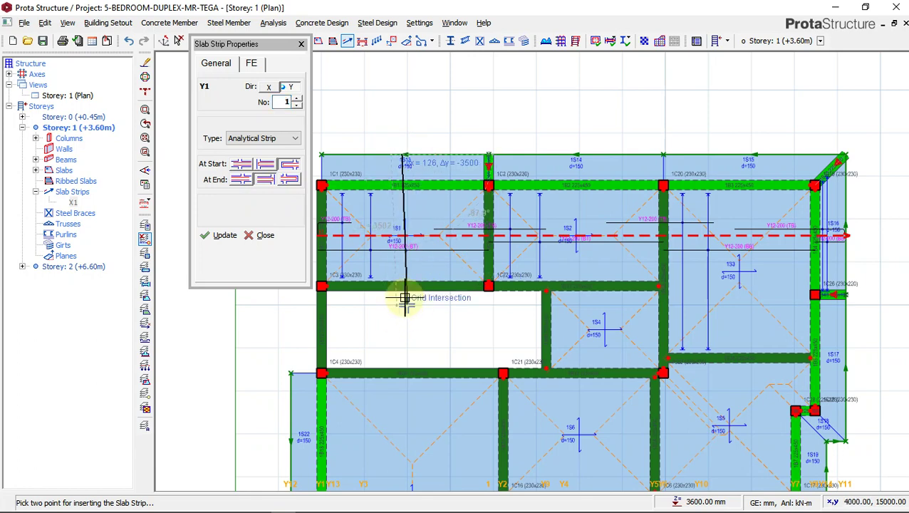
{"action": "left_click", "coordinate": [405, 298]}
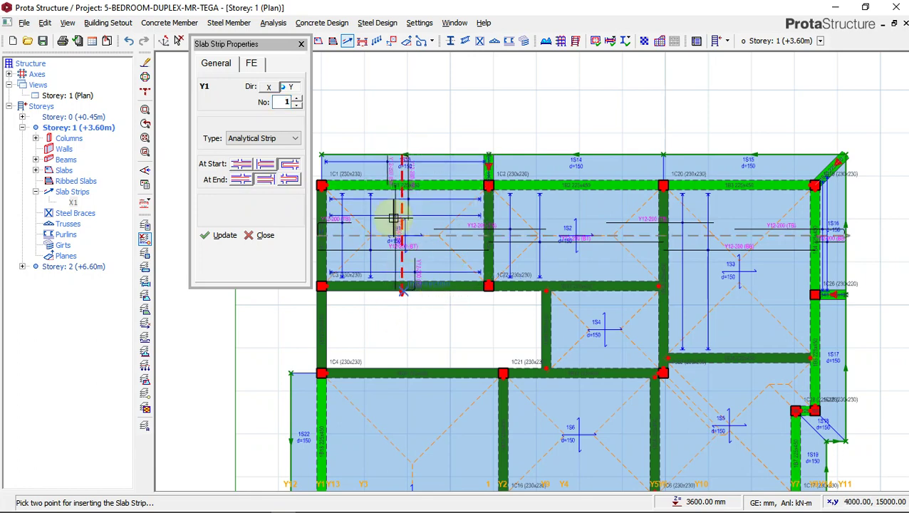
{"action": "scroll", "coordinate": [394, 202], "scroll_direction": "up", "scroll_amount": 3}
{"action": "scroll", "coordinate": [397, 207], "scroll_direction": "down", "scroll_amount": 2}
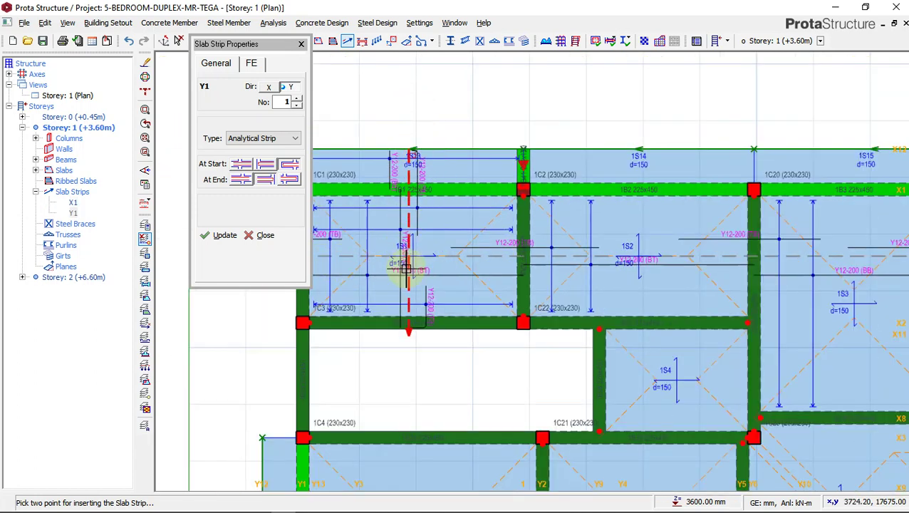
{"action": "scroll", "coordinate": [406, 255], "scroll_direction": "down", "scroll_amount": 1}
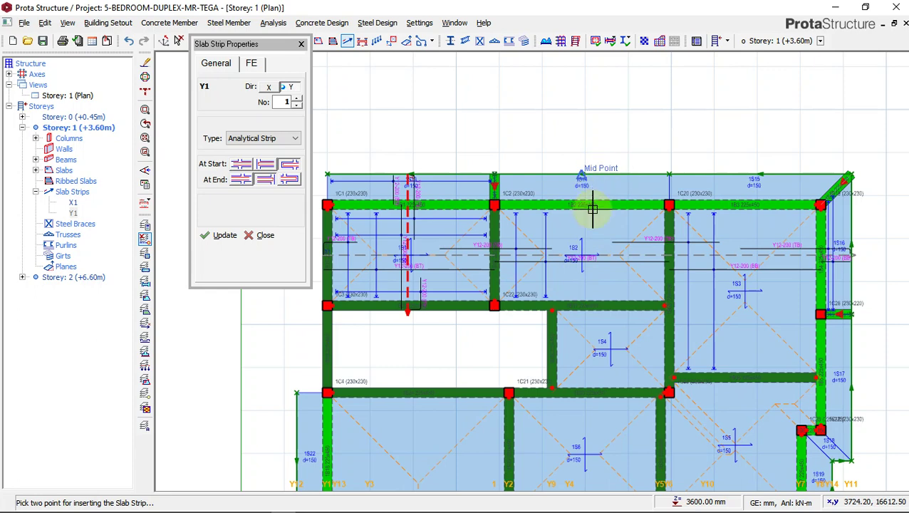
{"action": "scroll", "coordinate": [588, 154], "scroll_direction": "down", "scroll_amount": 2}
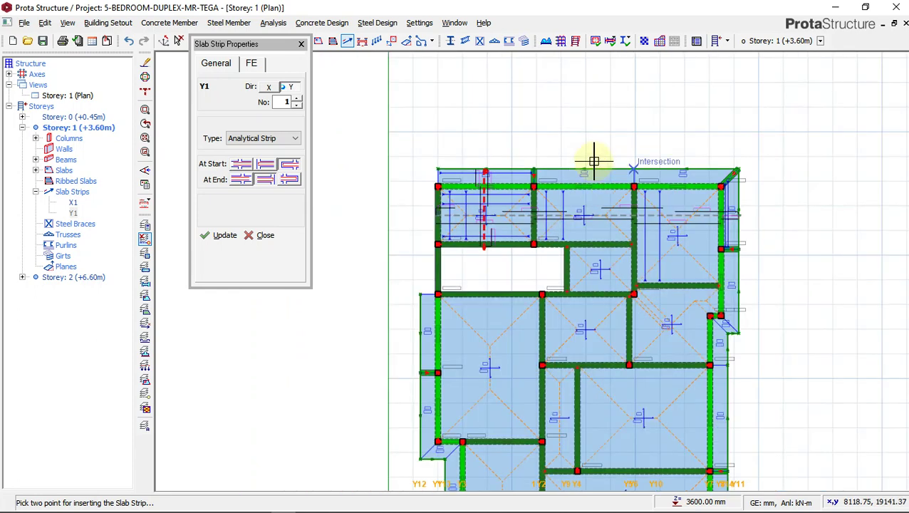
{"action": "scroll", "coordinate": [591, 164], "scroll_direction": "down", "scroll_amount": 1}
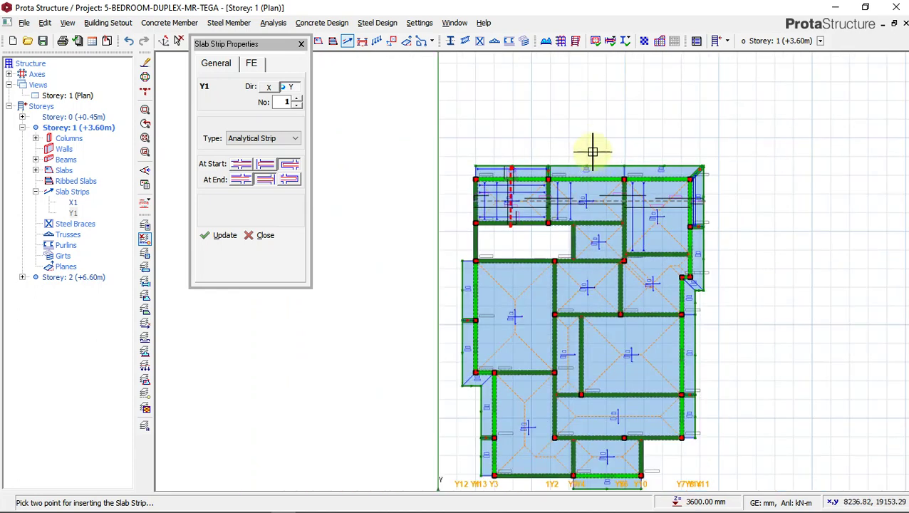
{"action": "scroll", "coordinate": [591, 143], "scroll_direction": "down", "scroll_amount": 1}
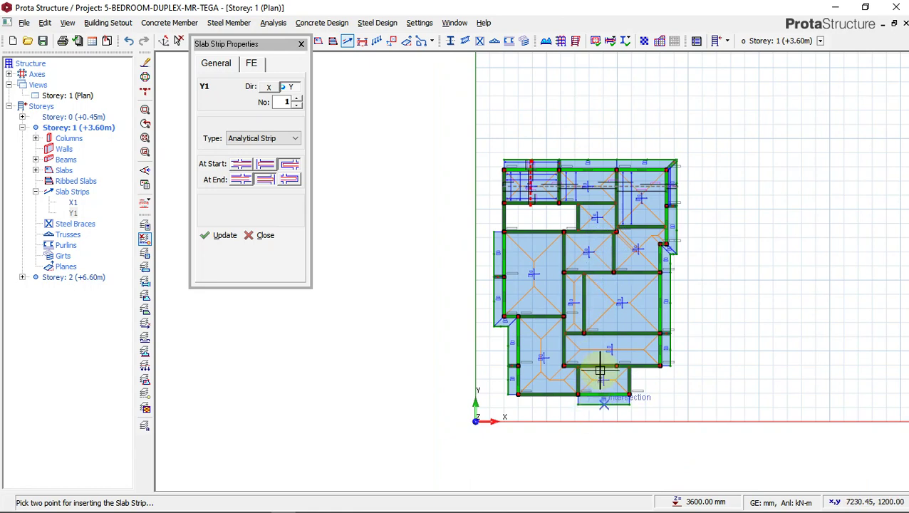
{"action": "scroll", "coordinate": [594, 173], "scroll_direction": "up", "scroll_amount": 1}
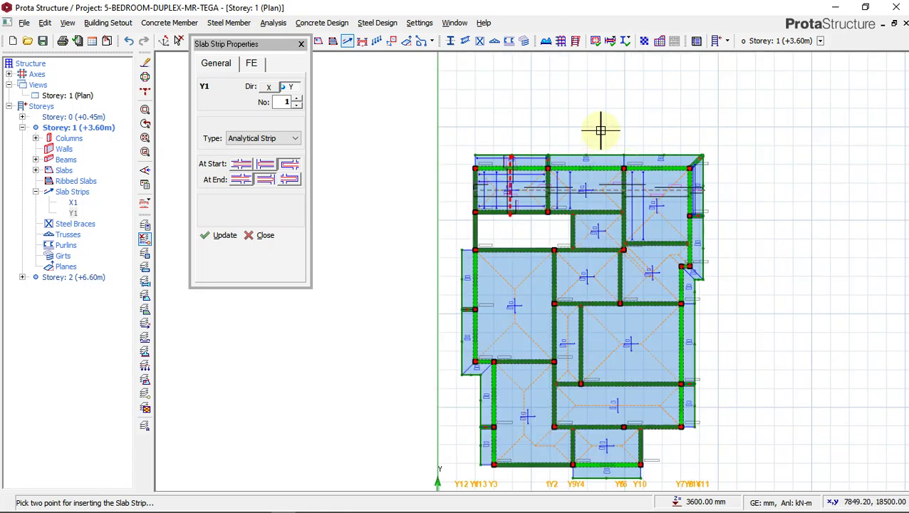
{"action": "scroll", "coordinate": [587, 207], "scroll_direction": "down", "scroll_amount": 1}
{"action": "scroll", "coordinate": [596, 165], "scroll_direction": "up", "scroll_amount": 2}
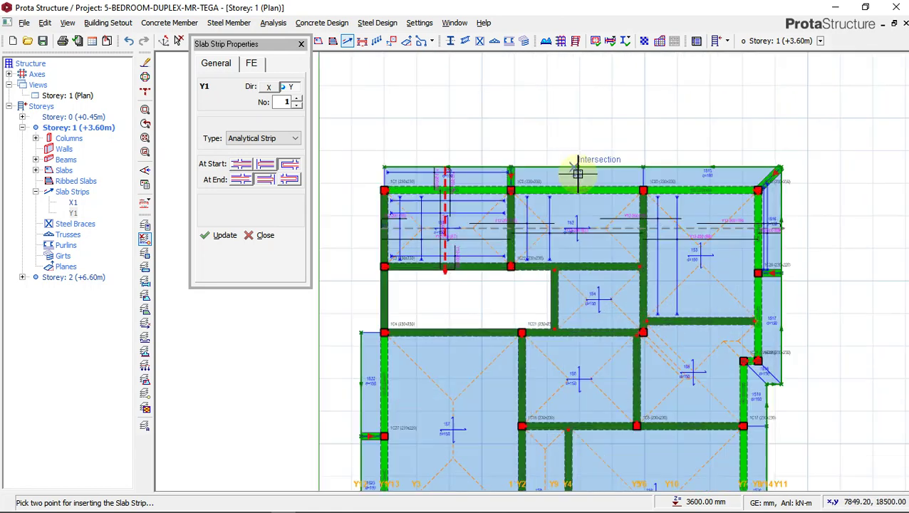
{"action": "scroll", "coordinate": [581, 168], "scroll_direction": "up", "scroll_amount": 1}
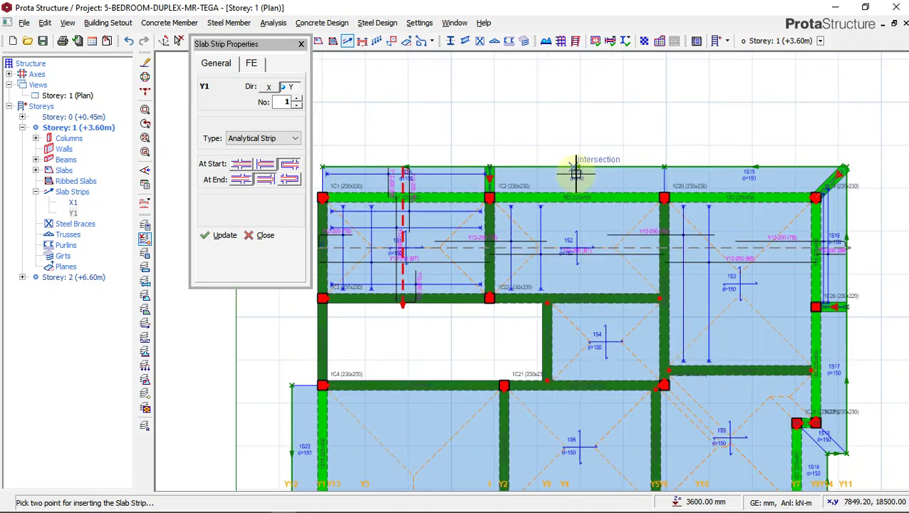
{"action": "scroll", "coordinate": [583, 157], "scroll_direction": "down", "scroll_amount": 2}
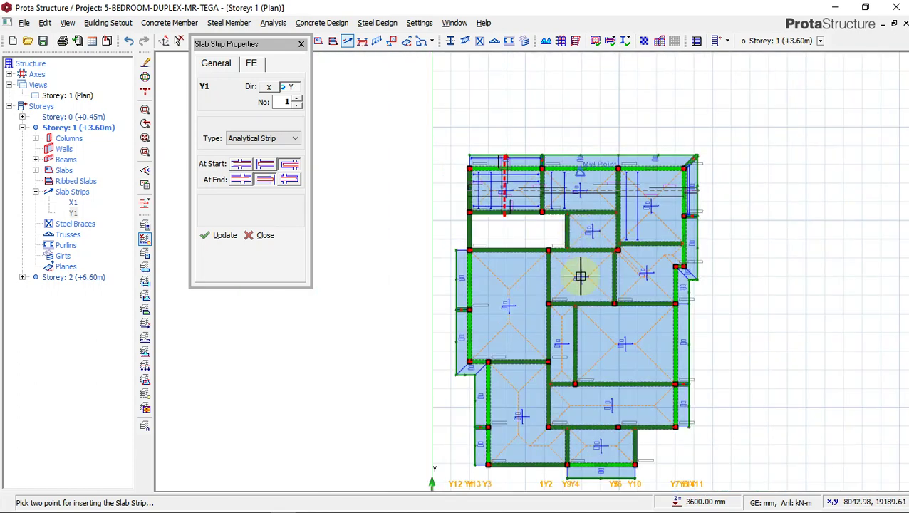
{"action": "scroll", "coordinate": [598, 423], "scroll_direction": "up", "scroll_amount": 2}
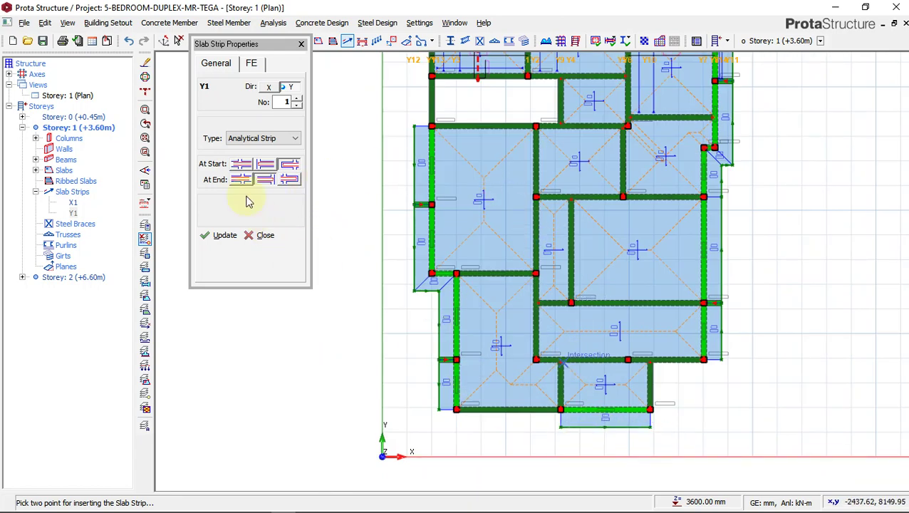
- Draw a cantilever-ended Y strip from the top beam midpoint to the bottom edge, dismissing the deflection warning
{"action": "left_click", "coordinate": [290, 181]}
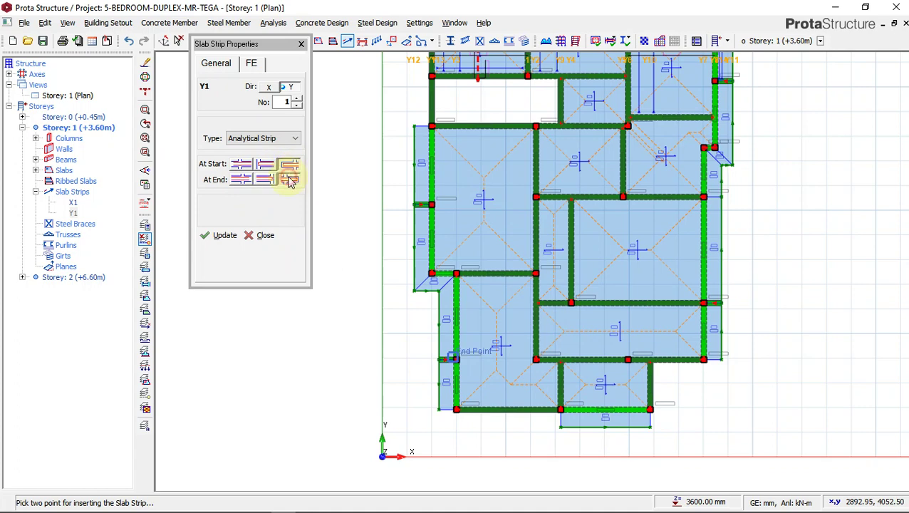
{"action": "scroll", "coordinate": [552, 391], "scroll_direction": "down", "scroll_amount": 3}
{"action": "scroll", "coordinate": [582, 164], "scroll_direction": "up", "scroll_amount": 3}
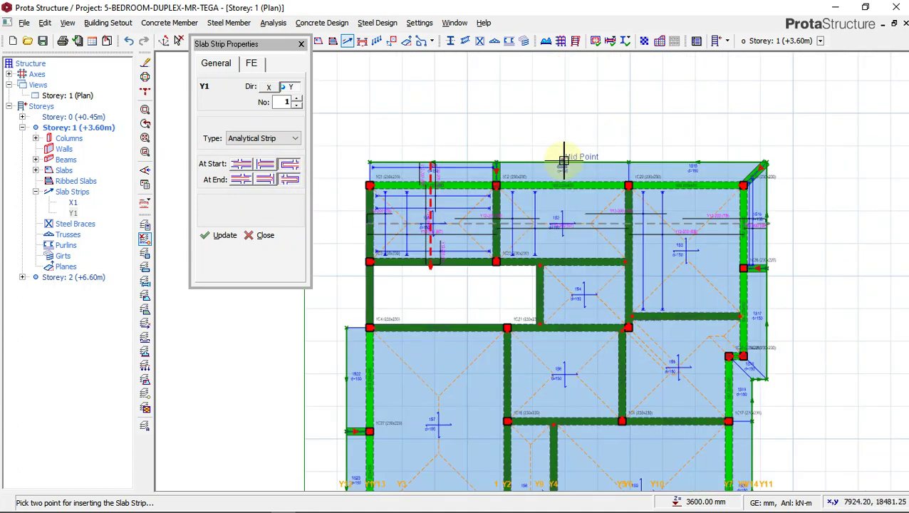
{"action": "left_click", "coordinate": [563, 160]}
{"action": "scroll", "coordinate": [554, 106], "scroll_direction": "down", "scroll_amount": 3}
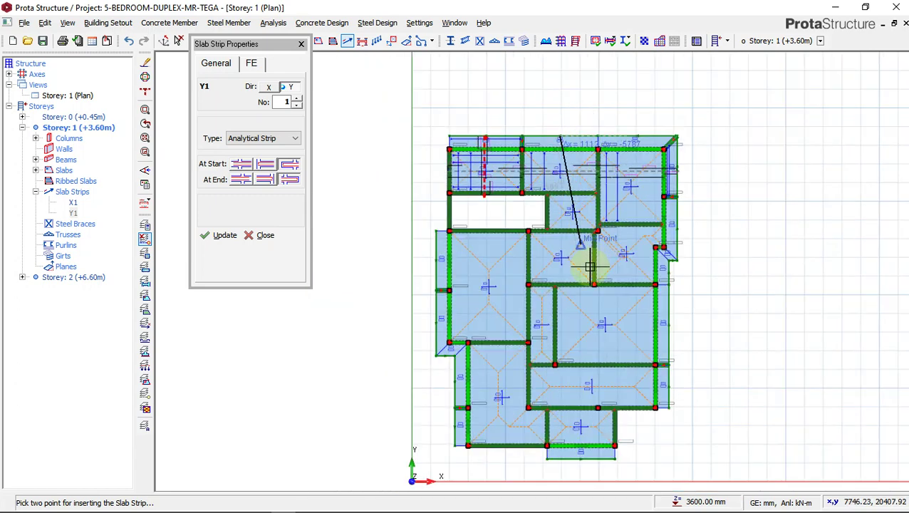
{"action": "left_click", "coordinate": [562, 466]}
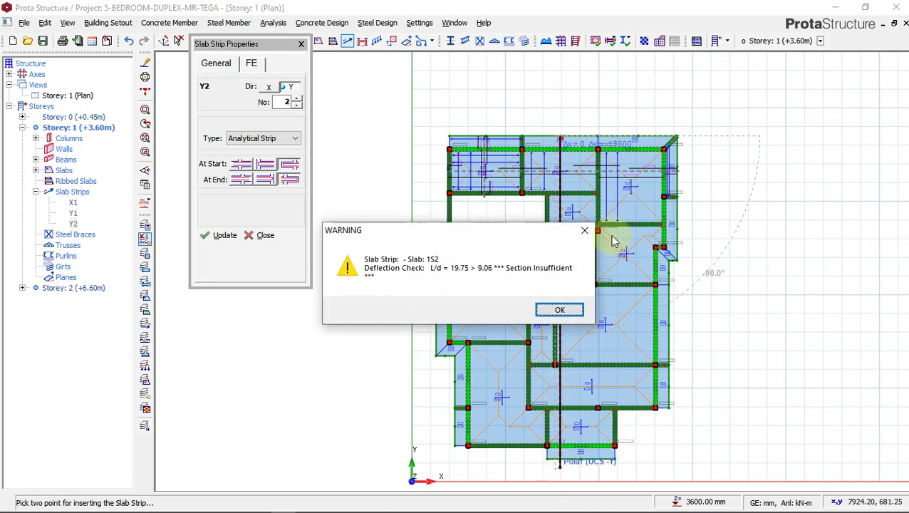
{"action": "left_click", "coordinate": [582, 233]}
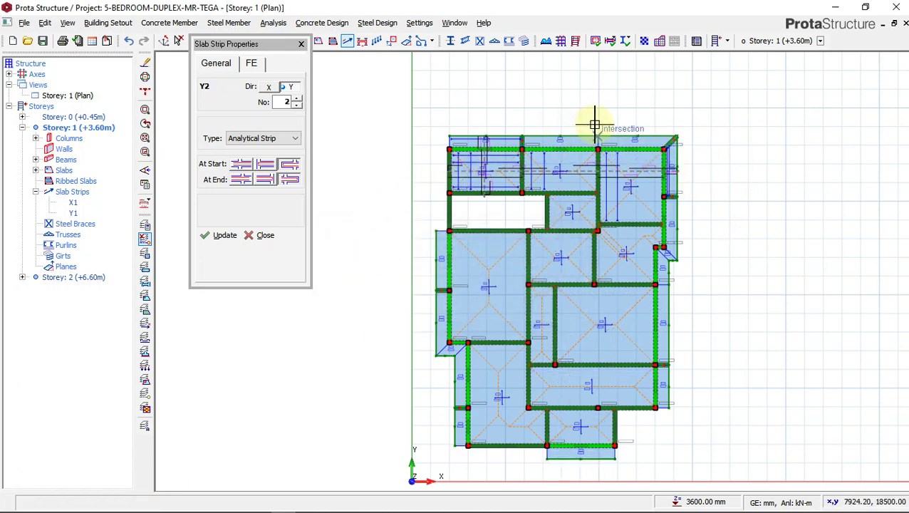
- Set At Start to Cantilever in Slab Strip Properties
{"action": "left_click", "coordinate": [291, 169]}
{"action": "scroll", "coordinate": [544, 442], "scroll_direction": "up", "scroll_amount": 5}
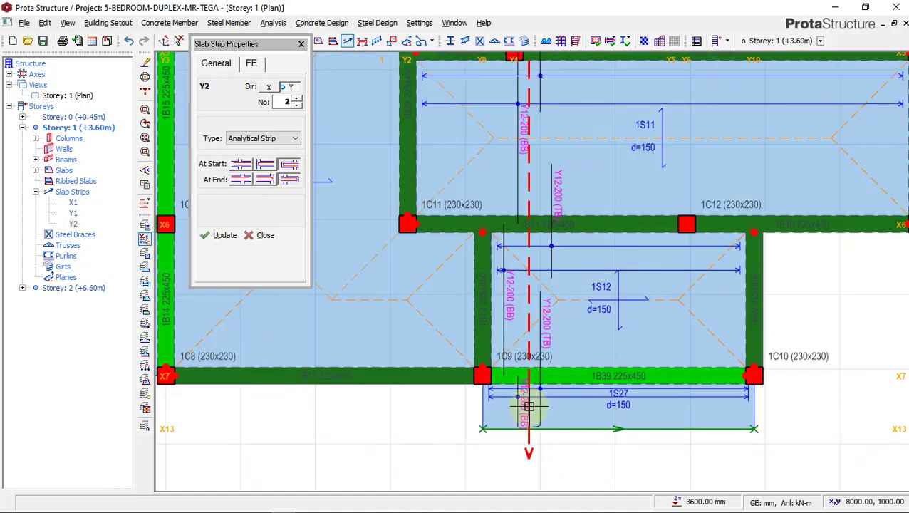
{"action": "scroll", "coordinate": [523, 404], "scroll_direction": "down", "scroll_amount": 2}
{"action": "scroll", "coordinate": [521, 238], "scroll_direction": "up", "scroll_amount": 1}
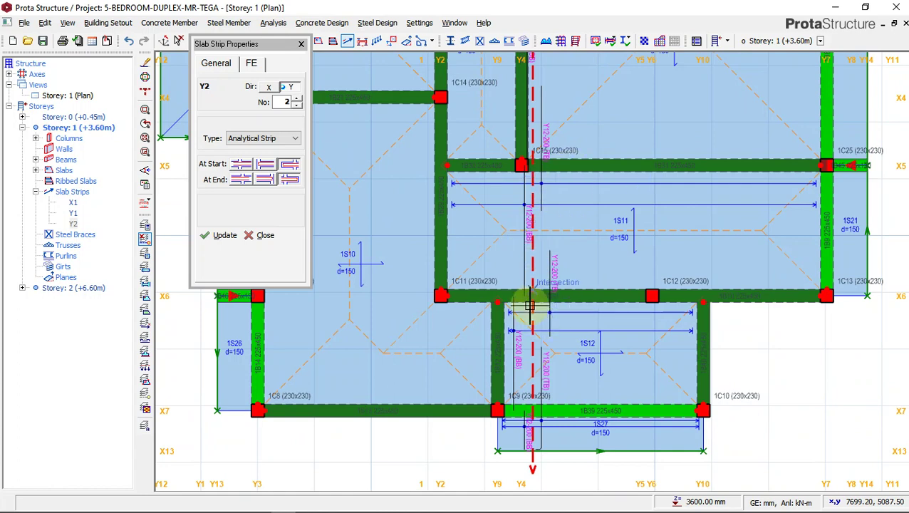
- Draw strip Y3 from the top edge end point to the bottom edge through the eastern slabs
{"action": "scroll", "coordinate": [538, 349], "scroll_direction": "down", "scroll_amount": 3}
{"action": "scroll", "coordinate": [566, 230], "scroll_direction": "up", "scroll_amount": 1}
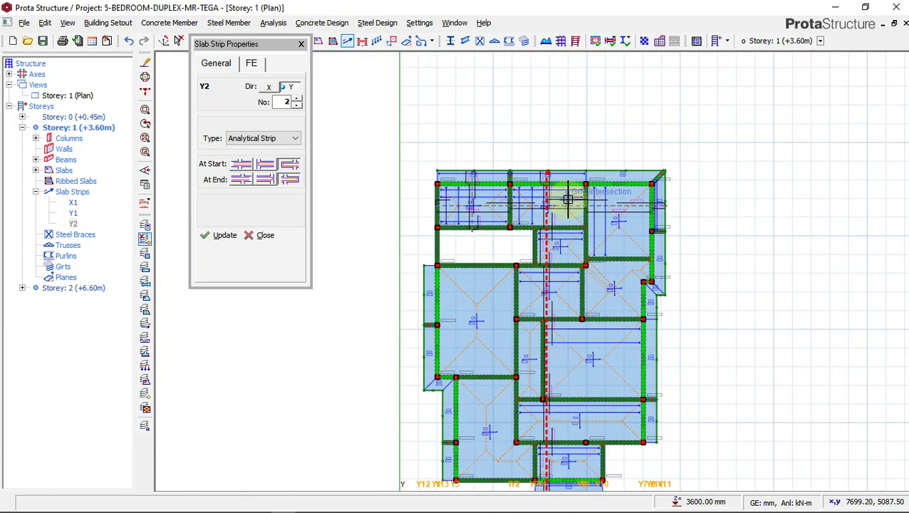
{"action": "scroll", "coordinate": [646, 203], "scroll_direction": "up", "scroll_amount": 2}
{"action": "middle_click_drag", "start_coordinate": [594, 182], "coordinate": [554, 156]}
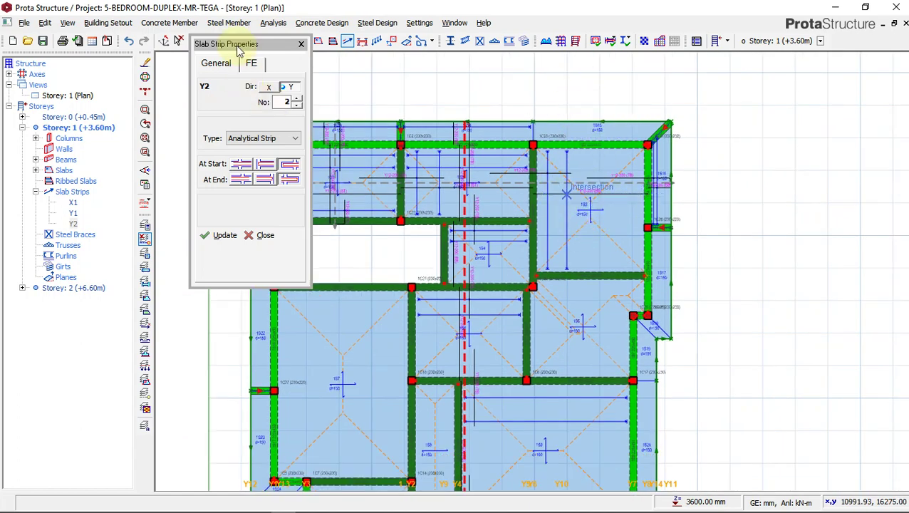
{"action": "scroll", "coordinate": [591, 127], "scroll_direction": "up", "scroll_amount": 2}
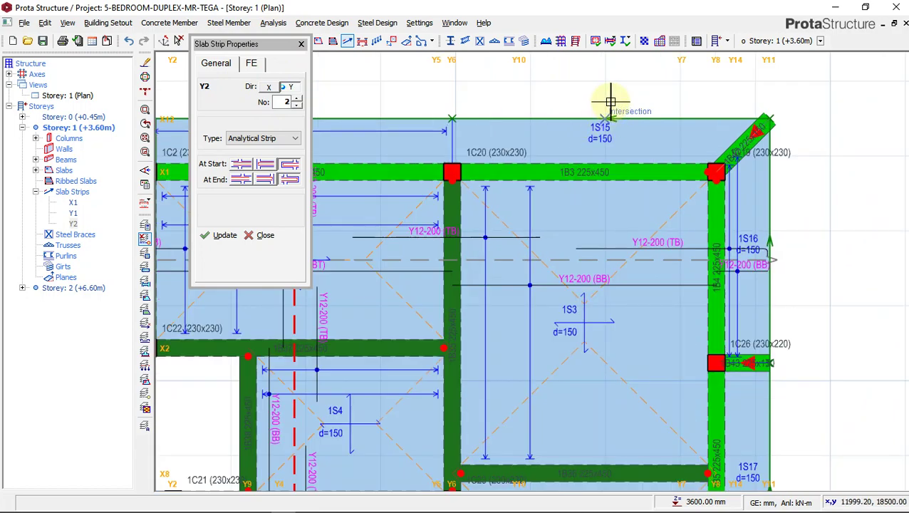
{"action": "scroll", "coordinate": [610, 102], "scroll_direction": "down", "scroll_amount": 4}
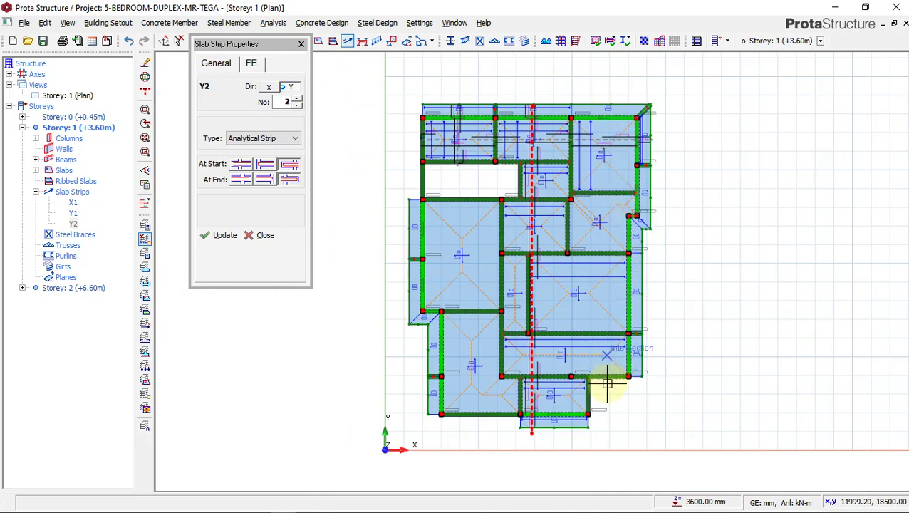
{"action": "scroll", "coordinate": [605, 377], "scroll_direction": "up", "scroll_amount": 3}
{"action": "scroll", "coordinate": [406, 311], "scroll_direction": "down", "scroll_amount": 2}
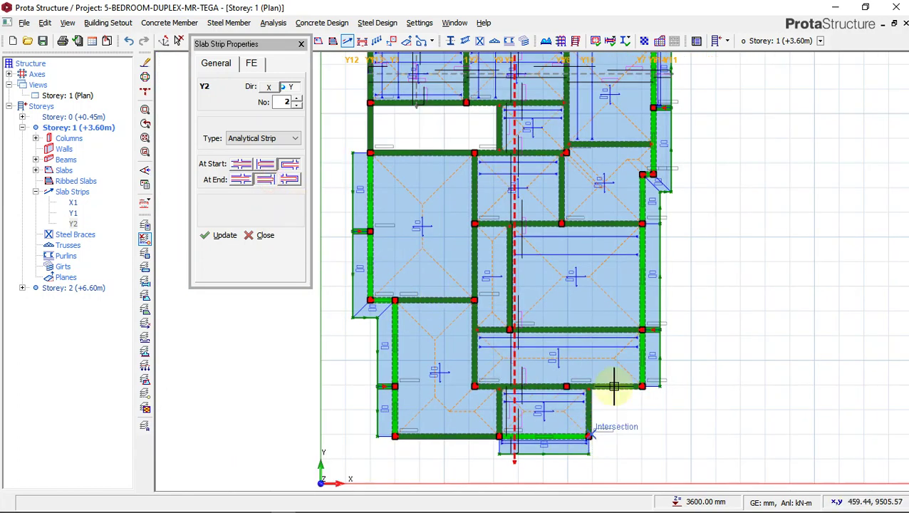
{"action": "scroll", "coordinate": [635, 237], "scroll_direction": "down", "scroll_amount": 2}
{"action": "scroll", "coordinate": [598, 180], "scroll_direction": "up", "scroll_amount": 4}
{"action": "scroll", "coordinate": [596, 182], "scroll_direction": "up", "scroll_amount": 1}
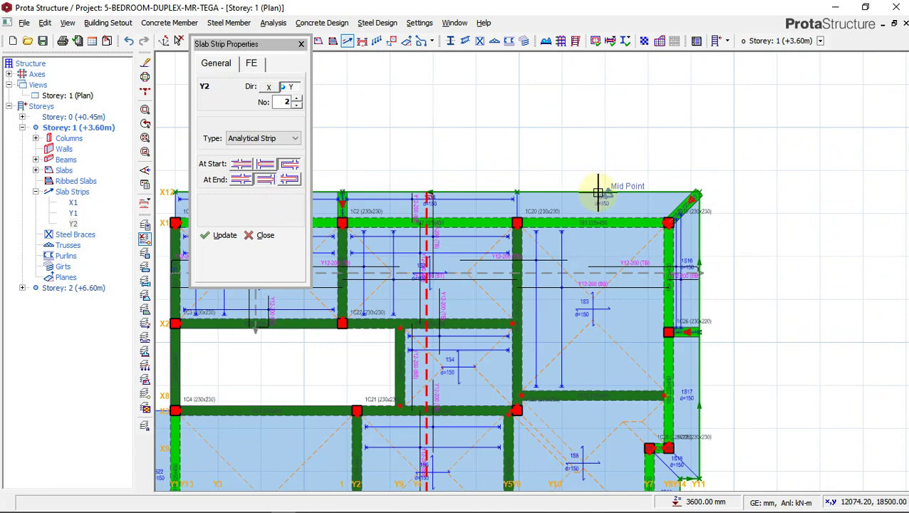
{"action": "left_click", "coordinate": [604, 191]}
{"action": "scroll", "coordinate": [587, 140], "scroll_direction": "down", "scroll_amount": 3}
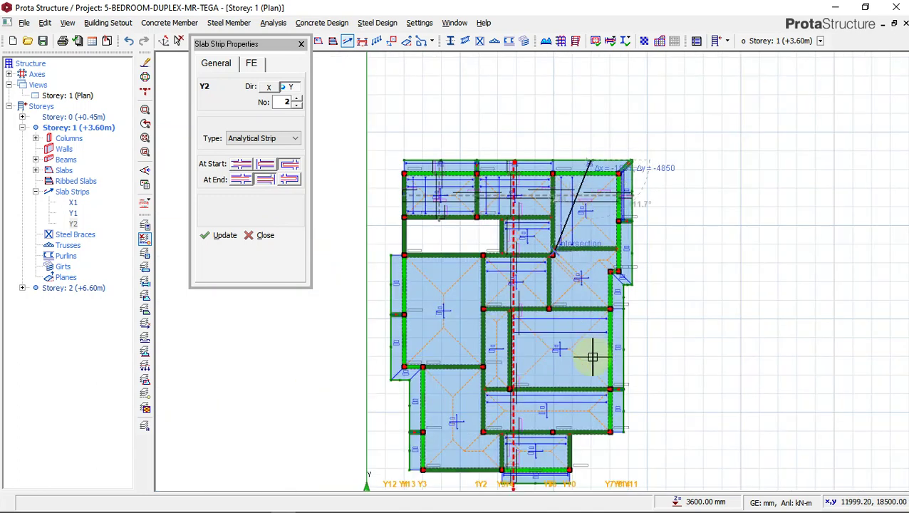
{"action": "left_click", "coordinate": [597, 446]}
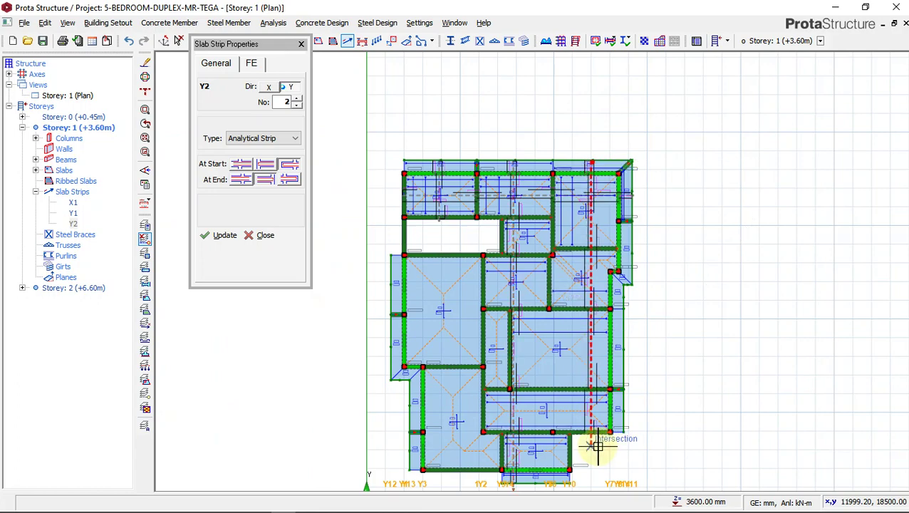
{"action": "scroll", "coordinate": [605, 260], "scroll_direction": "up", "scroll_amount": 2}
- Change the start support and draw strip Y4 from the bottom beam midpoint up to the top end
{"action": "scroll", "coordinate": [593, 208], "scroll_direction": "up", "scroll_amount": 1}
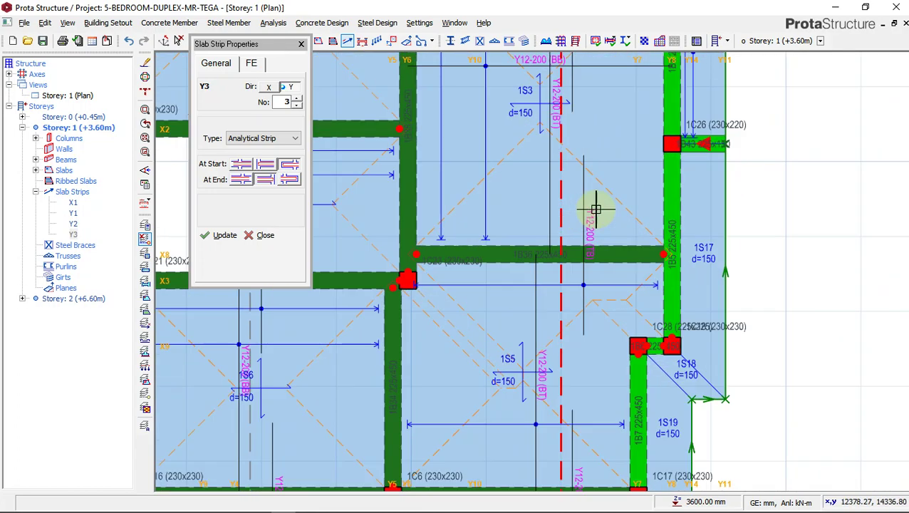
{"action": "scroll", "coordinate": [607, 211], "scroll_direction": "down", "scroll_amount": 4}
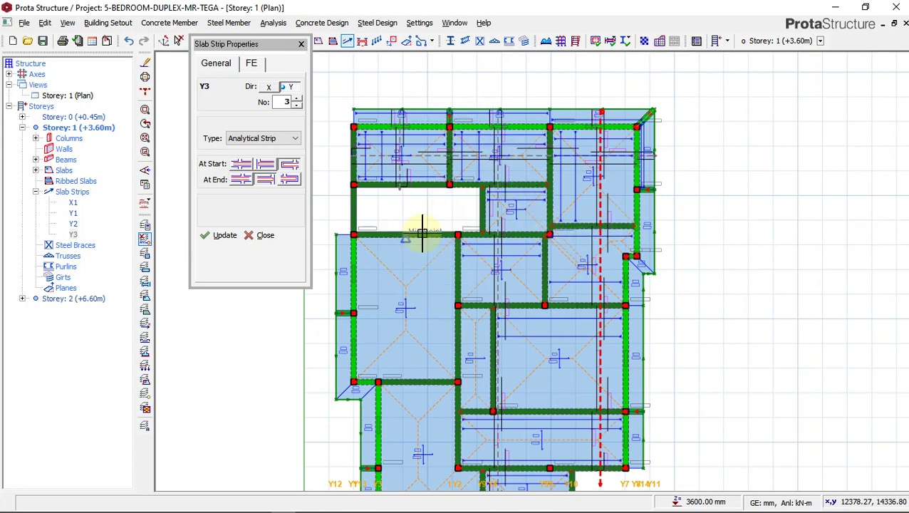
{"action": "middle_click_drag", "start_coordinate": [465, 294], "coordinate": [542, 193]}
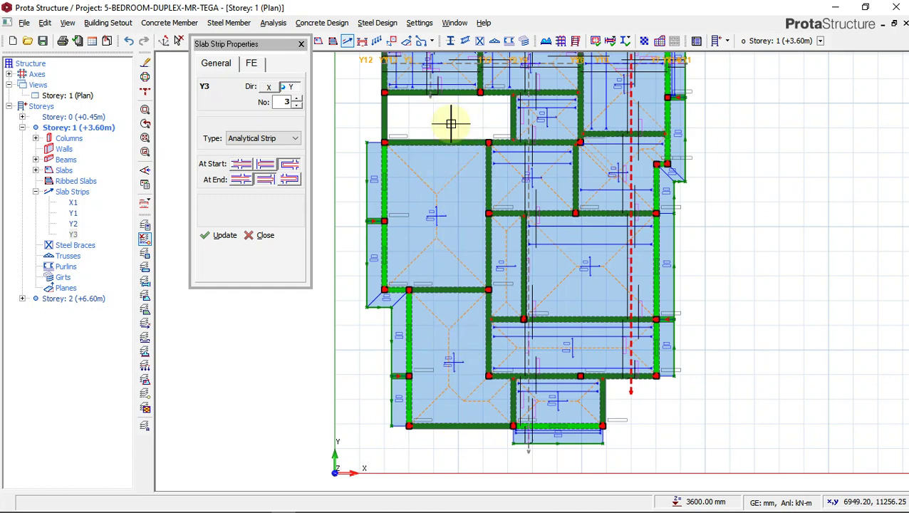
{"action": "left_click", "coordinate": [266, 165]}
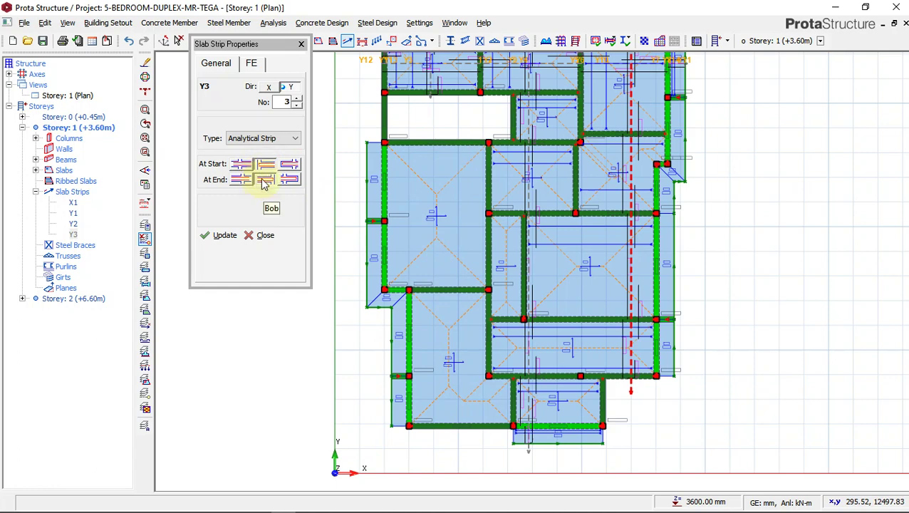
{"action": "scroll", "coordinate": [440, 135], "scroll_direction": "up", "scroll_amount": 2}
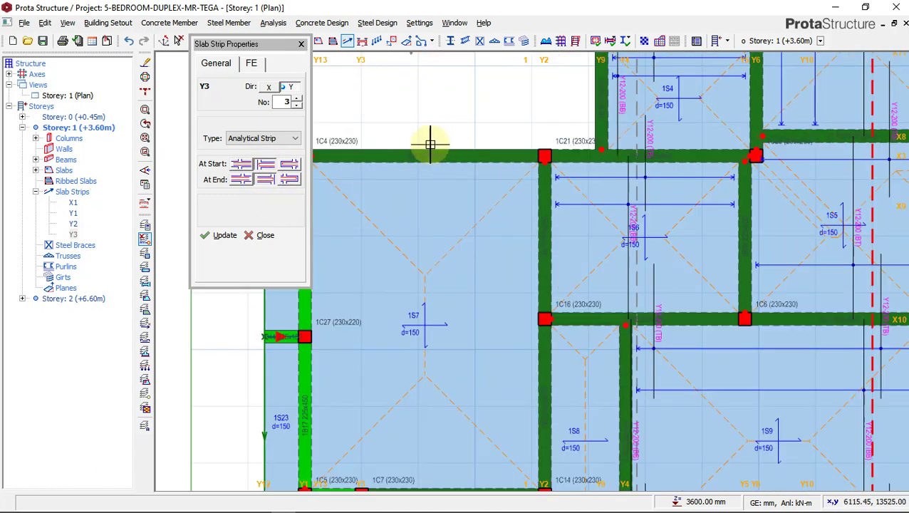
{"action": "scroll", "coordinate": [456, 143], "scroll_direction": "down", "scroll_amount": 3}
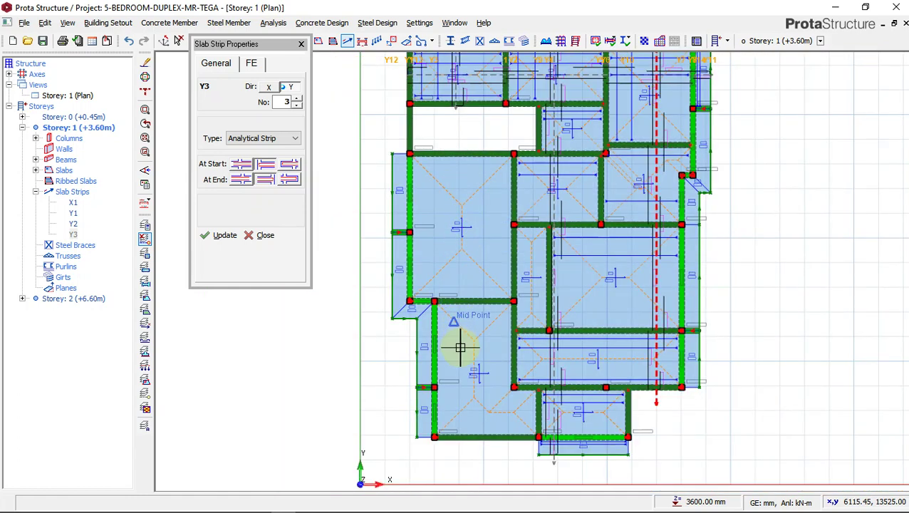
{"action": "left_click", "coordinate": [485, 437]}
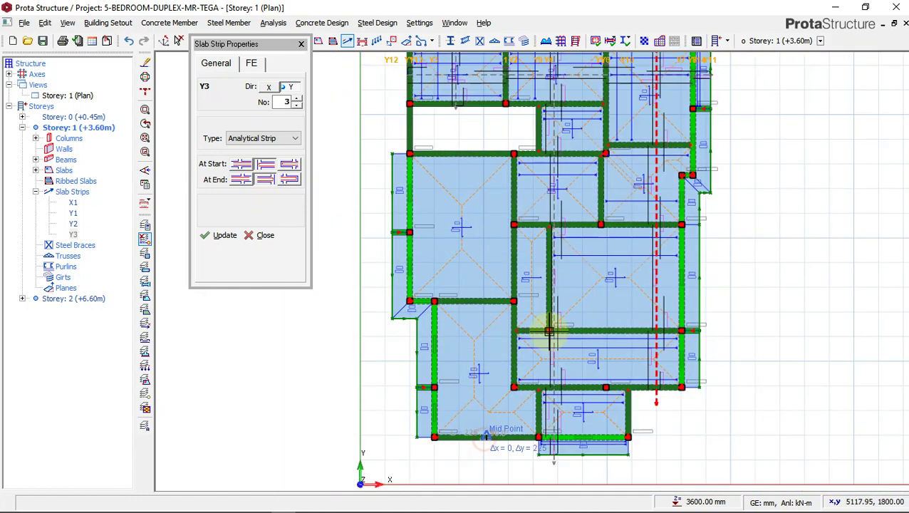
{"action": "left_click", "coordinate": [492, 139]}
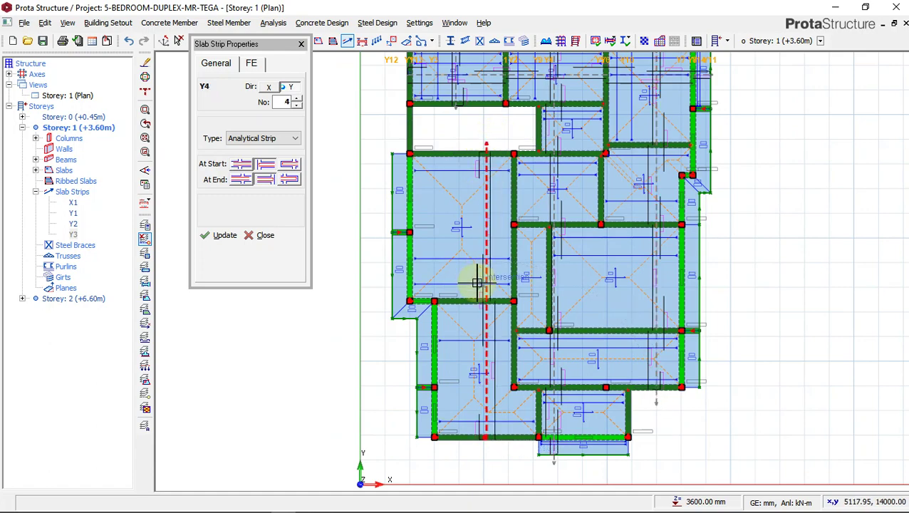
- Switch to X direction, draw strip X4 from the left slab edge to the right edge, then exit
{"action": "scroll", "coordinate": [487, 277], "scroll_direction": "up", "scroll_amount": 2}
{"action": "scroll", "coordinate": [496, 322], "scroll_direction": "down", "scroll_amount": 2}
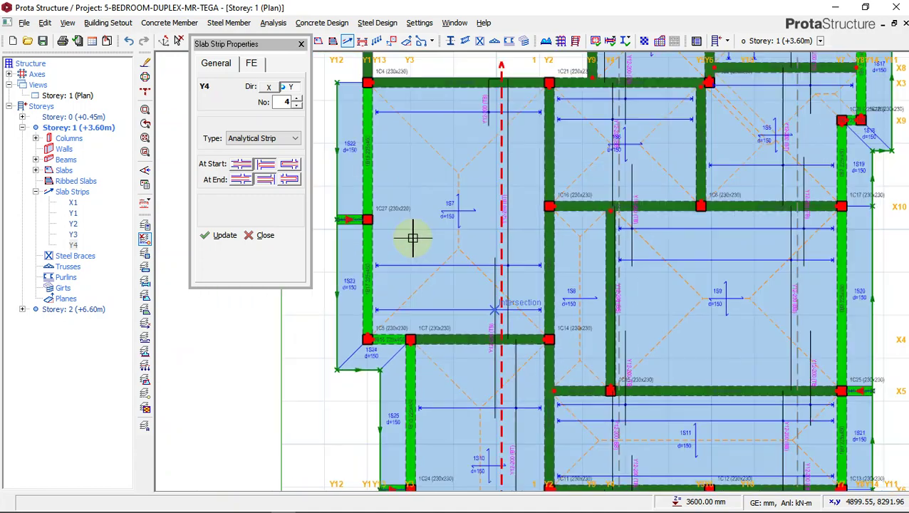
{"action": "left_click", "coordinate": [269, 86]}
{"action": "scroll", "coordinate": [519, 263], "scroll_direction": "up", "scroll_amount": 1}
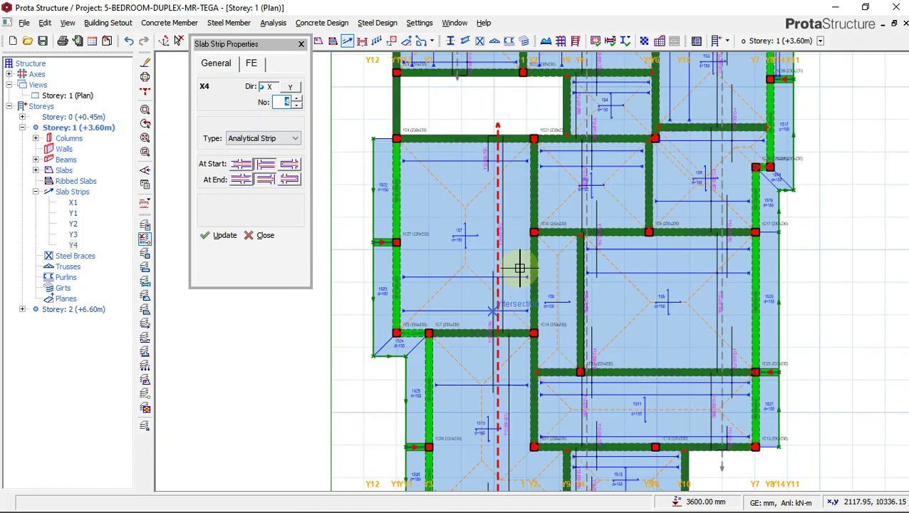
{"action": "scroll", "coordinate": [603, 211], "scroll_direction": "down", "scroll_amount": 3}
{"action": "scroll", "coordinate": [604, 211], "scroll_direction": "up", "scroll_amount": 1}
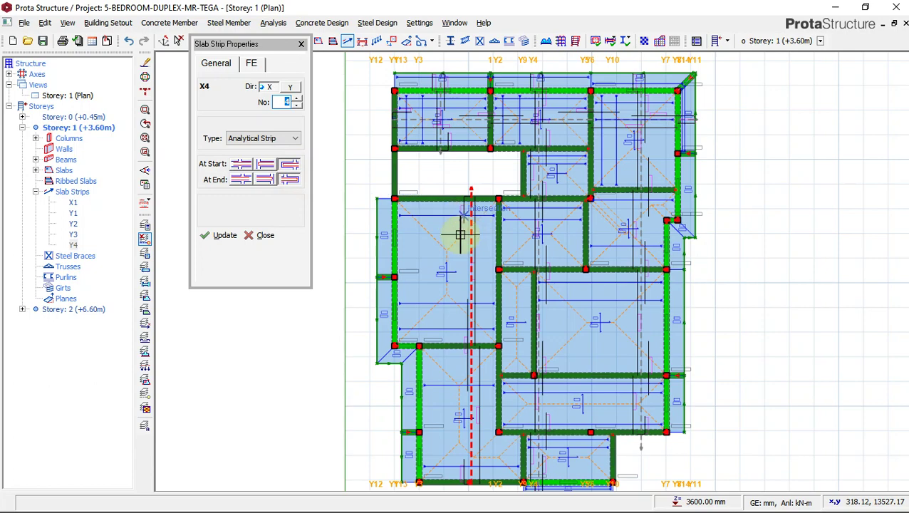
{"action": "scroll", "coordinate": [378, 239], "scroll_direction": "up", "scroll_amount": 2}
{"action": "left_click", "coordinate": [373, 240]}
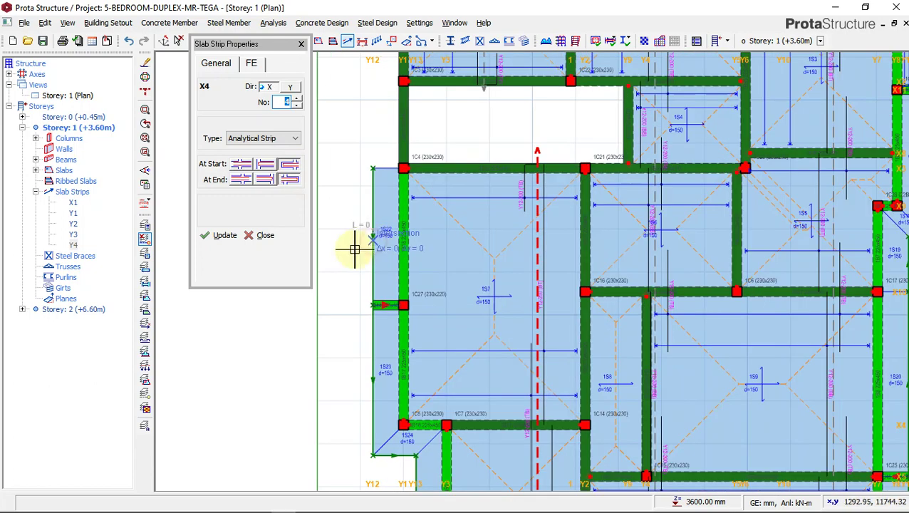
{"action": "scroll", "coordinate": [588, 284], "scroll_direction": "down", "scroll_amount": 2}
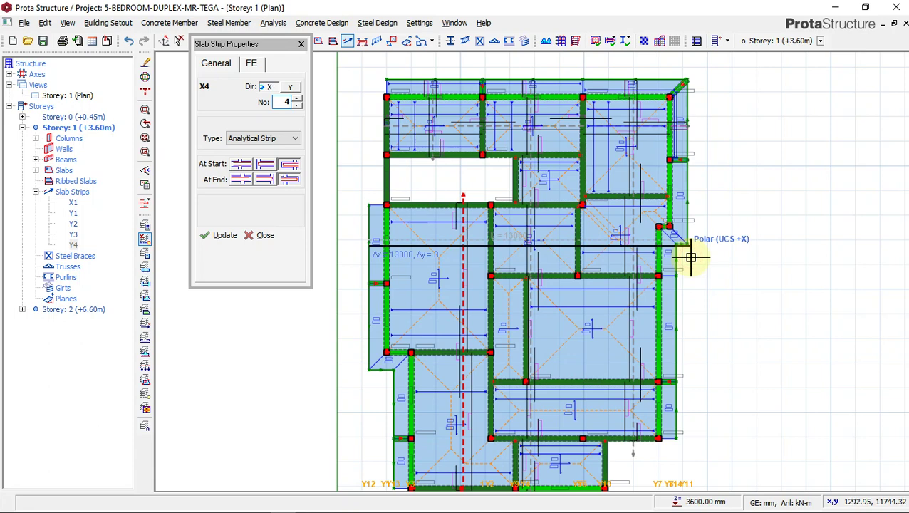
{"action": "left_click", "coordinate": [690, 257]}
{"action": "scroll", "coordinate": [598, 246], "scroll_direction": "down", "scroll_amount": 2}
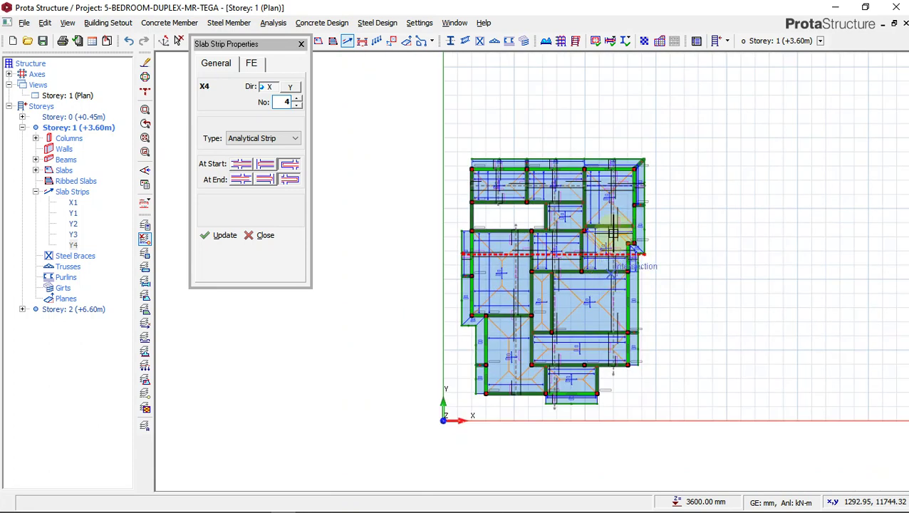
{"action": "scroll", "coordinate": [581, 178], "scroll_direction": "up", "scroll_amount": 1}
{"action": "scroll", "coordinate": [582, 178], "scroll_direction": "up", "scroll_amount": 1}
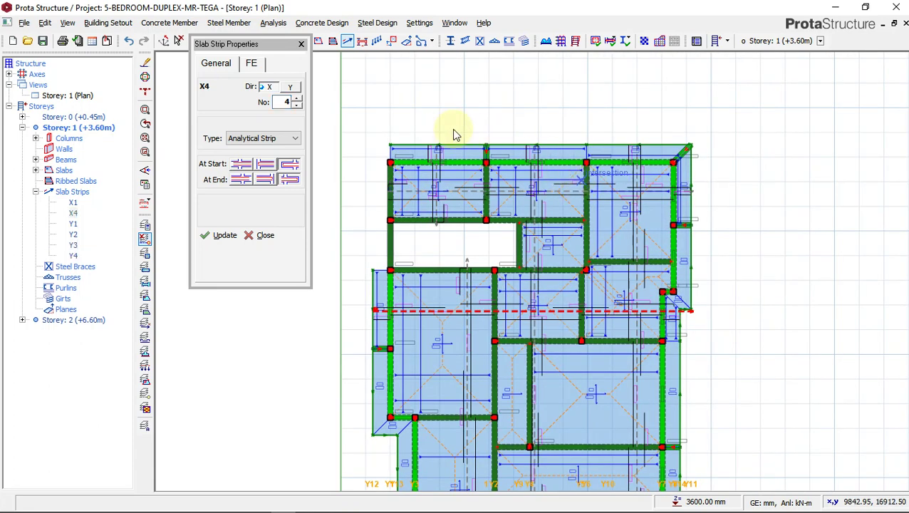
{"action": "key", "text": "Escape"}
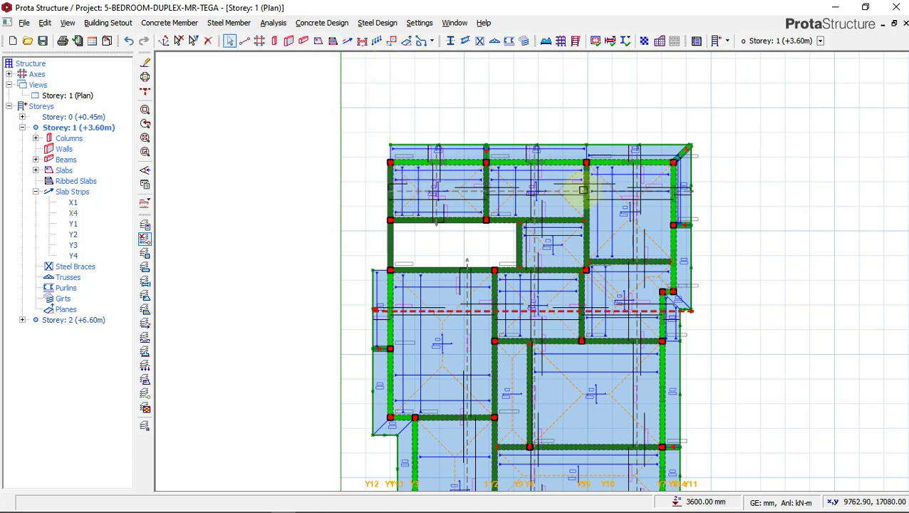
- Pick a floor plan section line from the left slab edge to the right edge across the top slabs
{"action": "scroll", "coordinate": [432, 178], "scroll_direction": "up", "scroll_amount": 1}
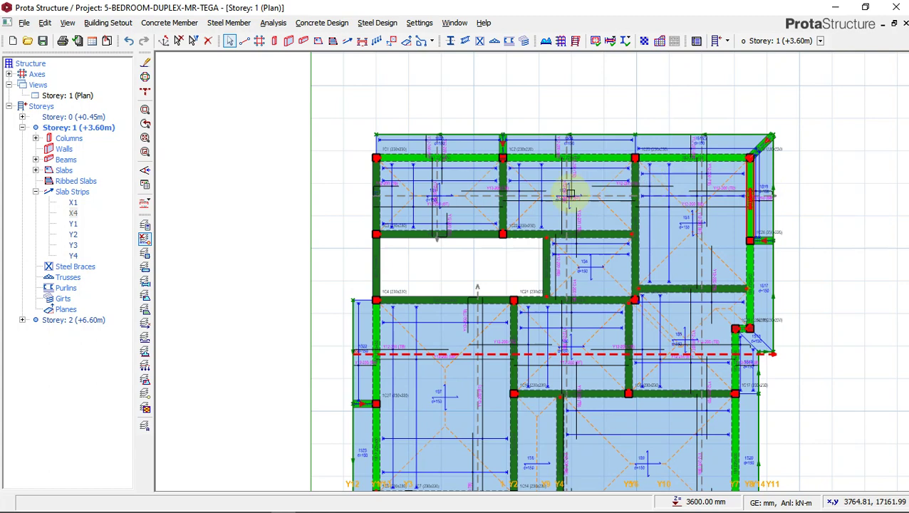
{"action": "left_click", "coordinate": [408, 180]}
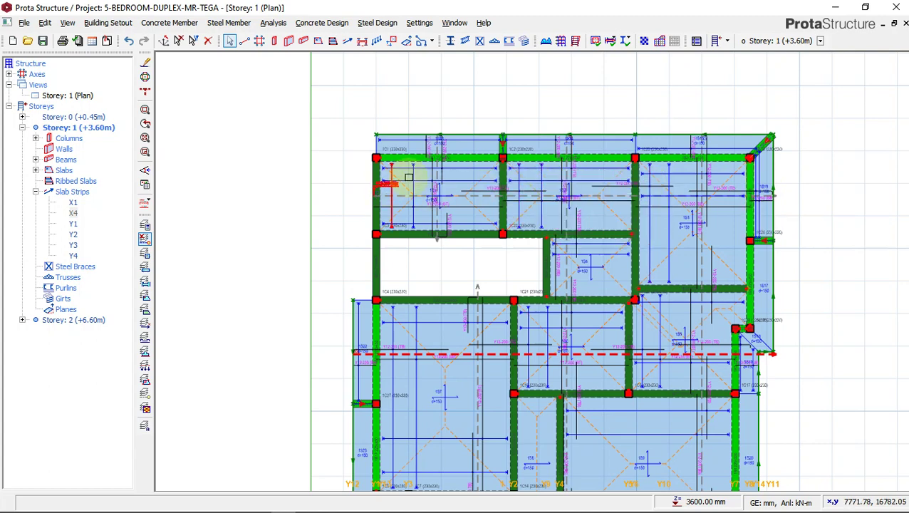
{"action": "left_click", "coordinate": [362, 41]}
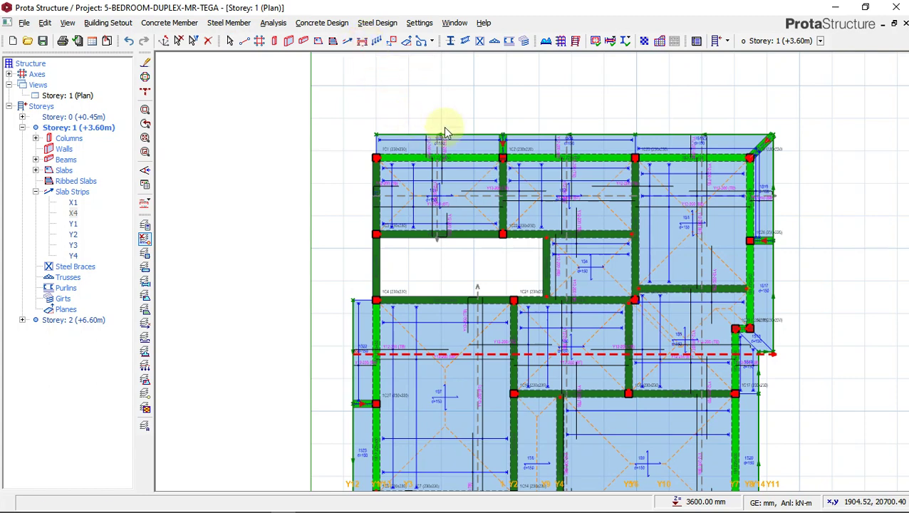
{"action": "scroll", "coordinate": [371, 206], "scroll_direction": "up", "scroll_amount": 3}
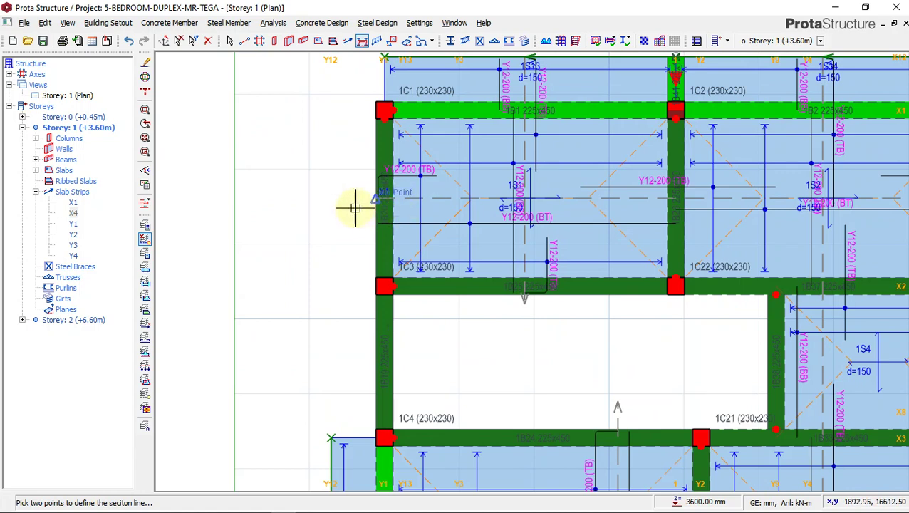
{"action": "left_click", "coordinate": [377, 200]}
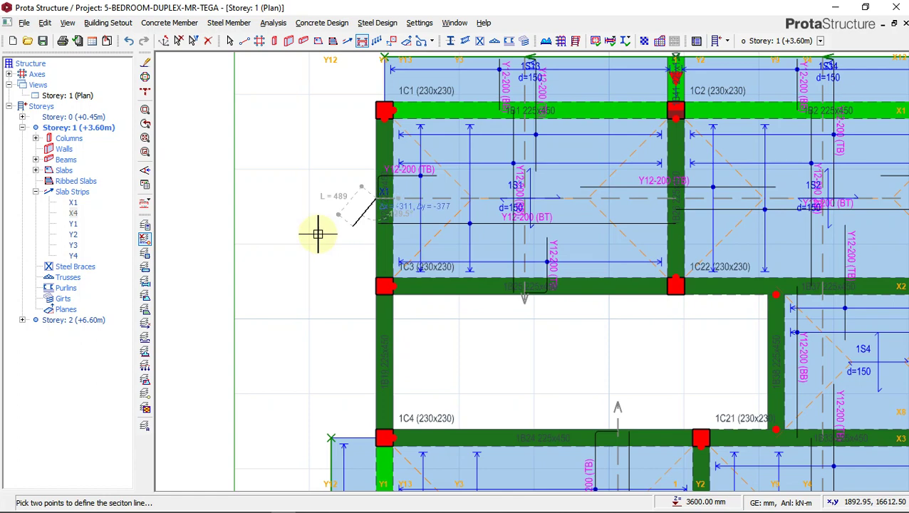
{"action": "scroll", "coordinate": [316, 234], "scroll_direction": "down", "scroll_amount": 2}
{"action": "scroll", "coordinate": [565, 227], "scroll_direction": "down", "scroll_amount": 1}
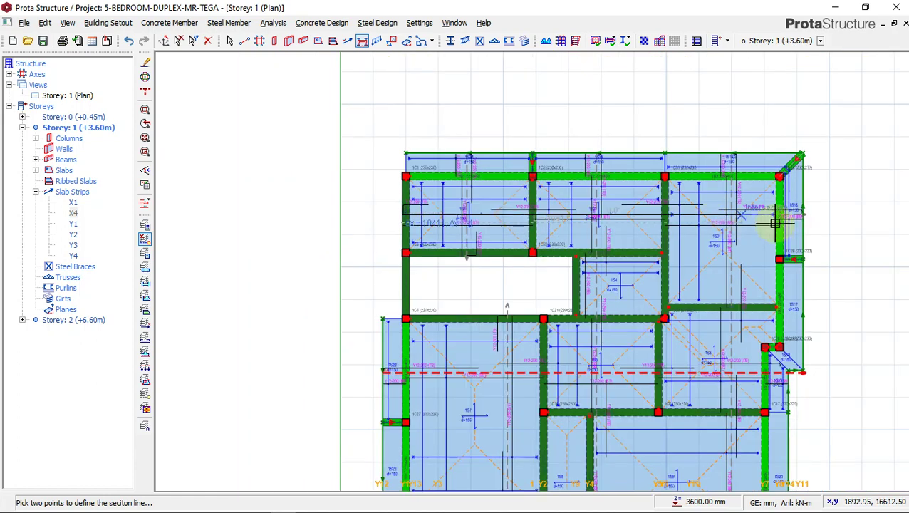
{"action": "left_click", "coordinate": [817, 218]}
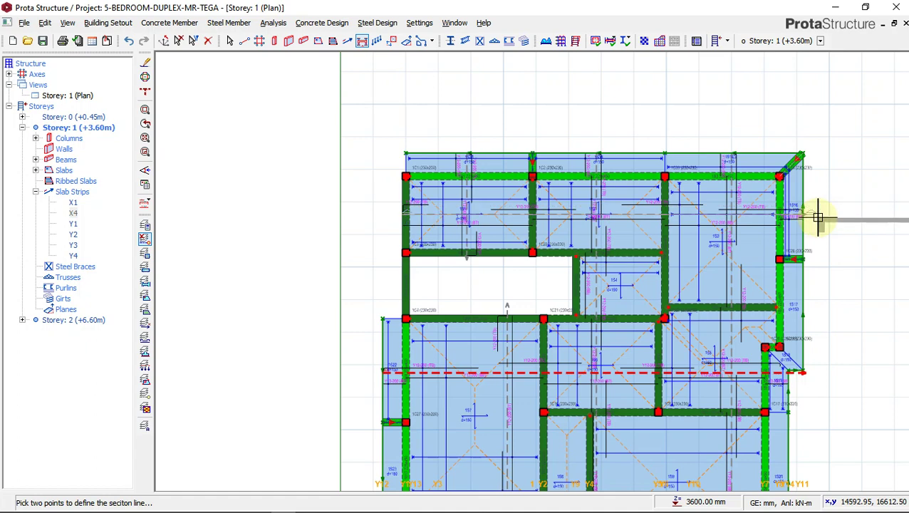
{"action": "scroll", "coordinate": [556, 284], "scroll_direction": "down", "scroll_amount": 2}
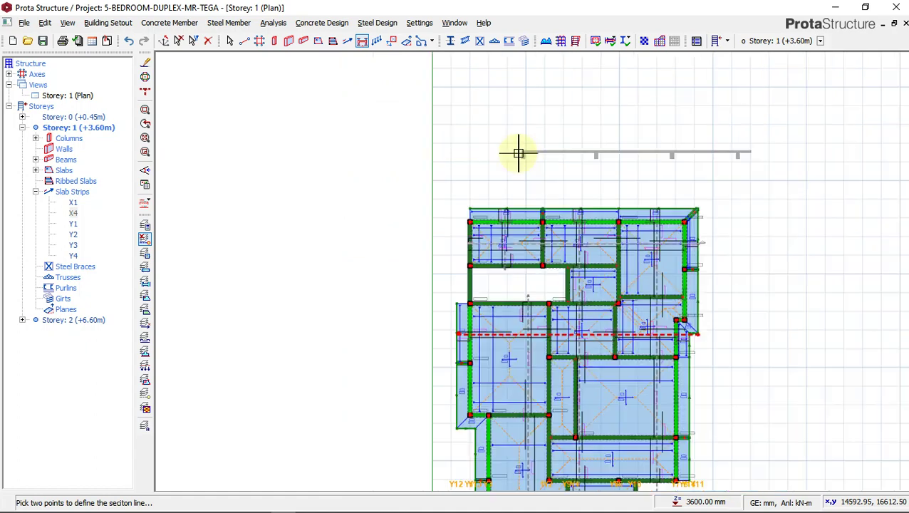
- Place Section A-A above the plan, end the command, and adjust the line's right end
{"action": "left_click", "coordinate": [471, 177]}
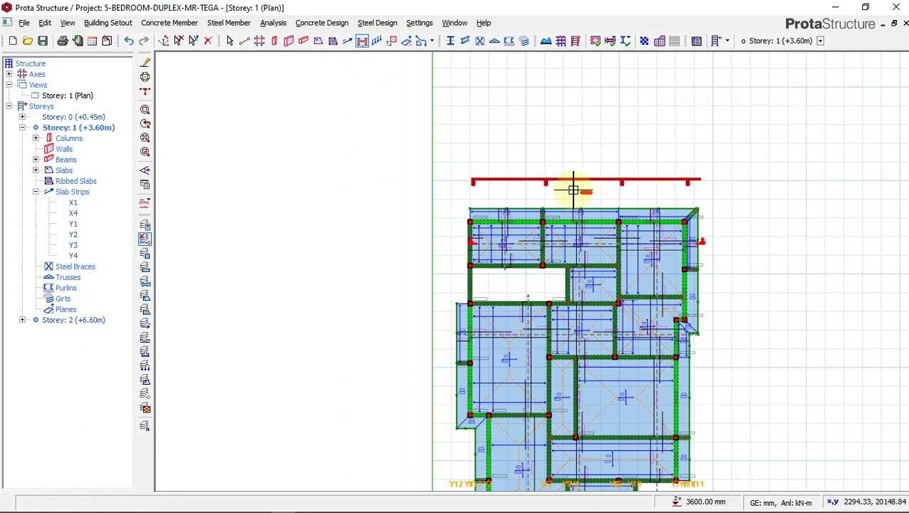
{"action": "scroll", "coordinate": [591, 189], "scroll_direction": "up", "scroll_amount": 5}
{"action": "scroll", "coordinate": [627, 199], "scroll_direction": "down", "scroll_amount": 3}
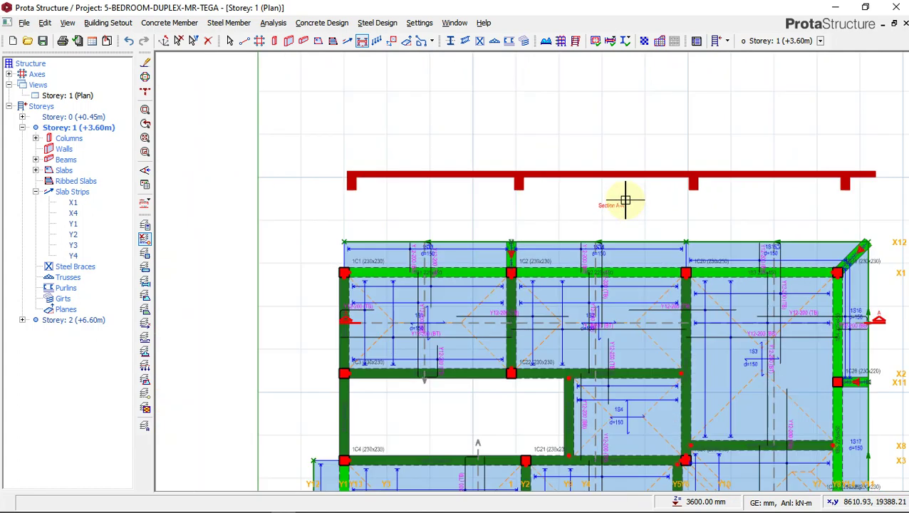
{"action": "key", "text": "Escape"}
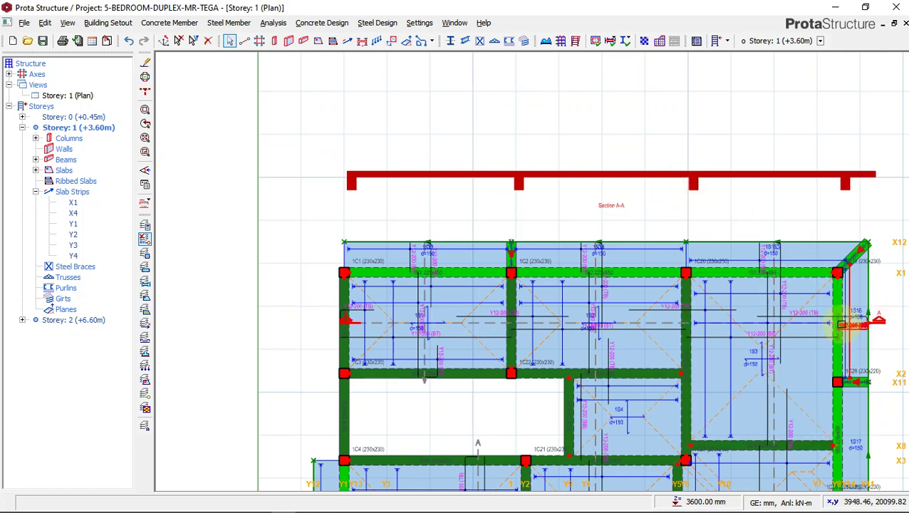
{"action": "left_click", "coordinate": [869, 174]}
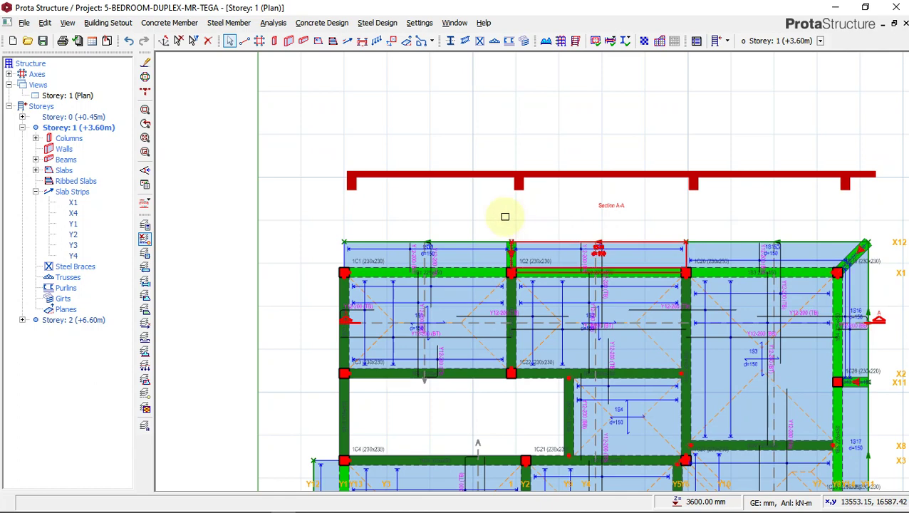
{"action": "scroll", "coordinate": [503, 215], "scroll_direction": "down", "scroll_amount": 2}
{"action": "middle_click_drag", "start_coordinate": [618, 173], "coordinate": [516, 145]}
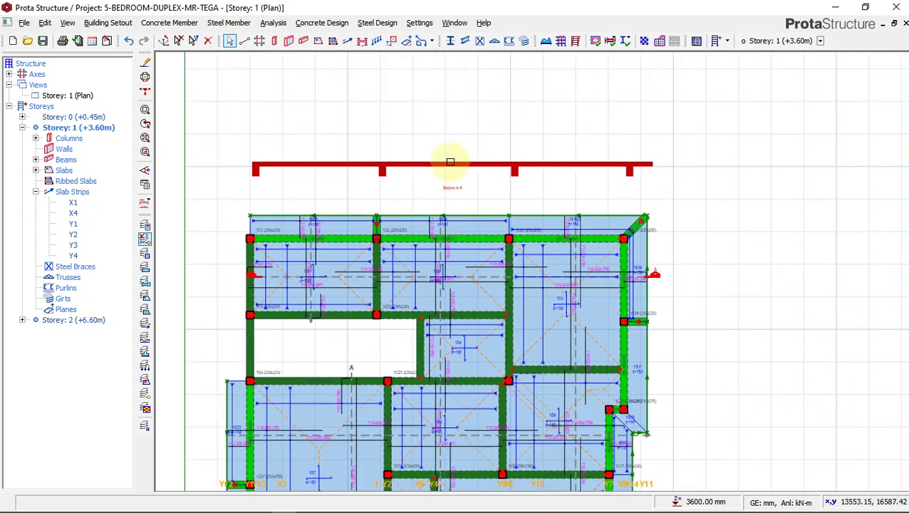